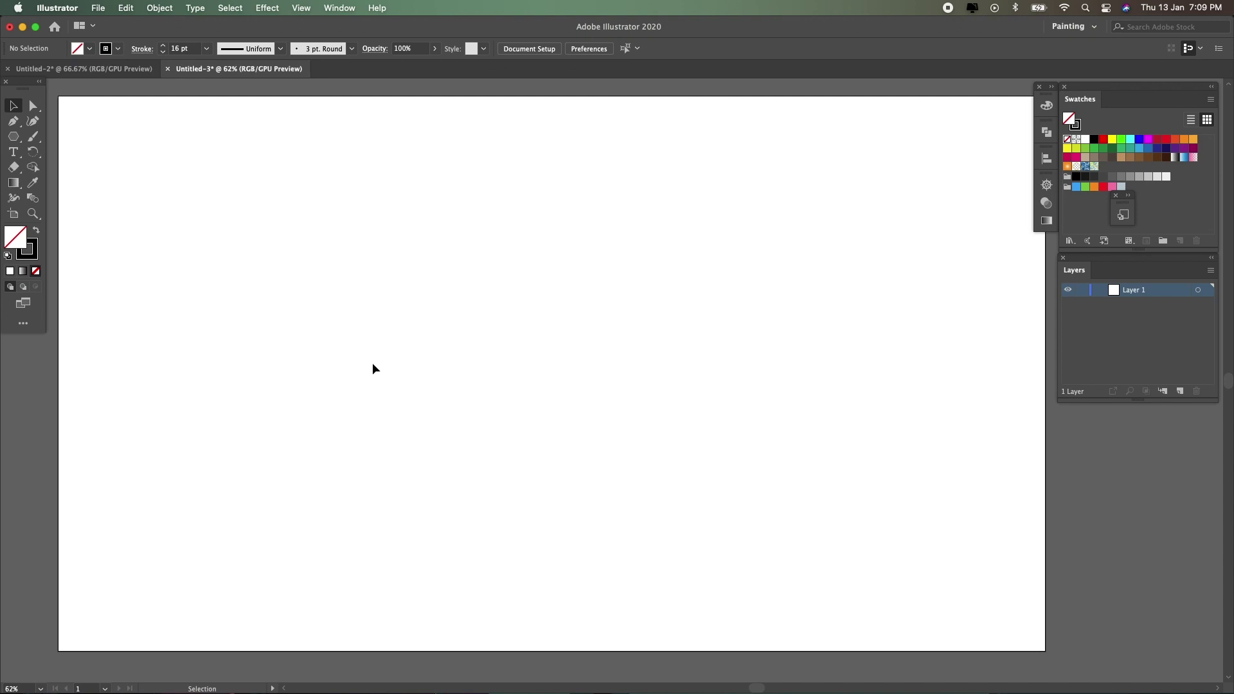
- Choose the Polygon Tool from the shape tool flyout
{"action": "left_click_drag", "start_coordinate": [13, 136], "coordinate": [67, 171]}
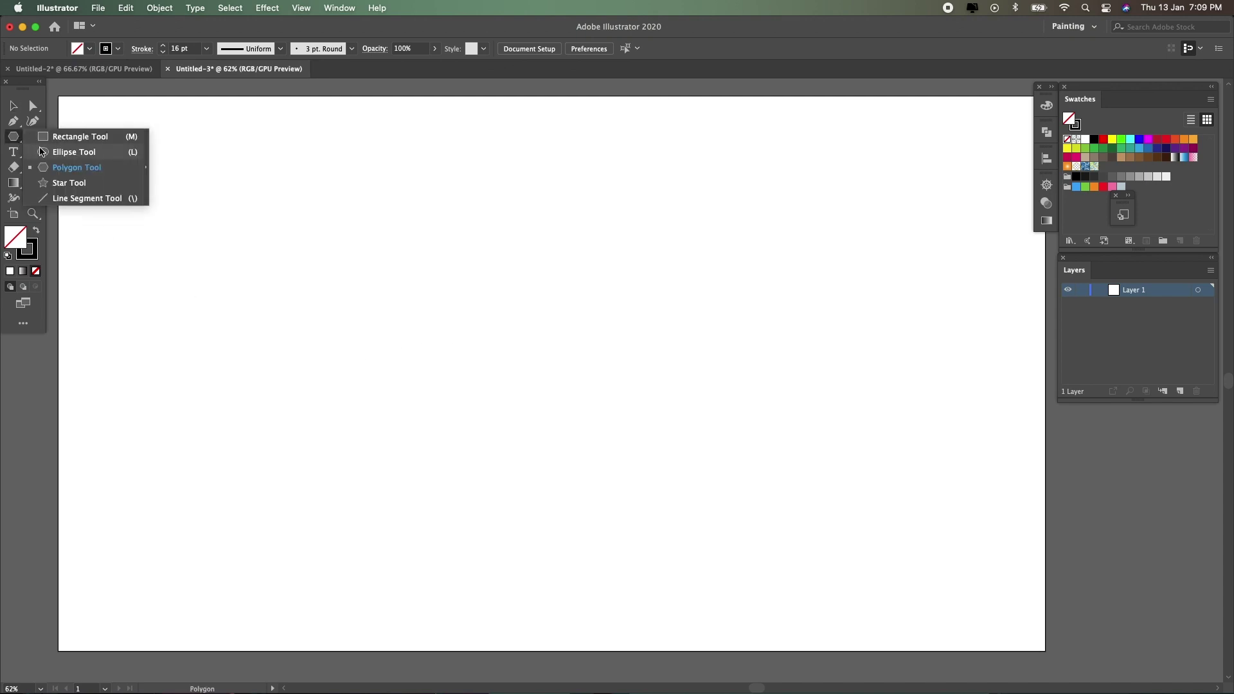
- Create a 6-sided polygon with a 150 px radius on the artboard
{"action": "left_click", "coordinate": [66, 170]}
{"action": "left_click", "coordinate": [494, 340]}
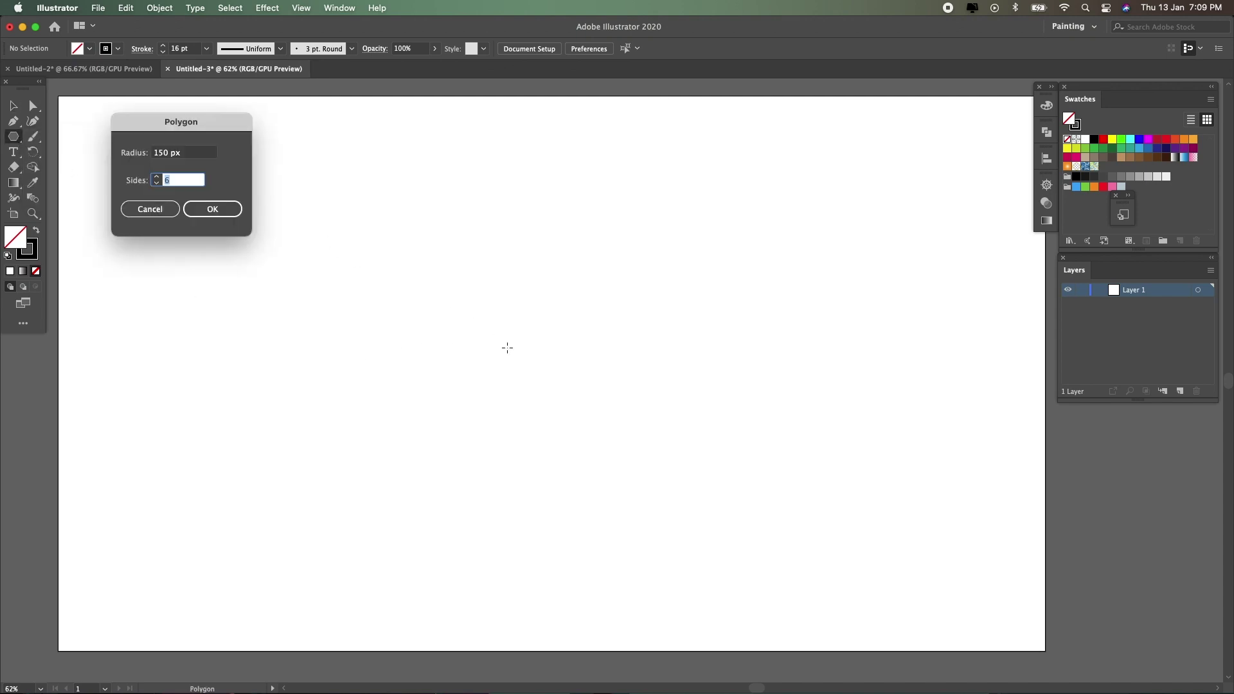
{"action": "left_click", "coordinate": [166, 152]}
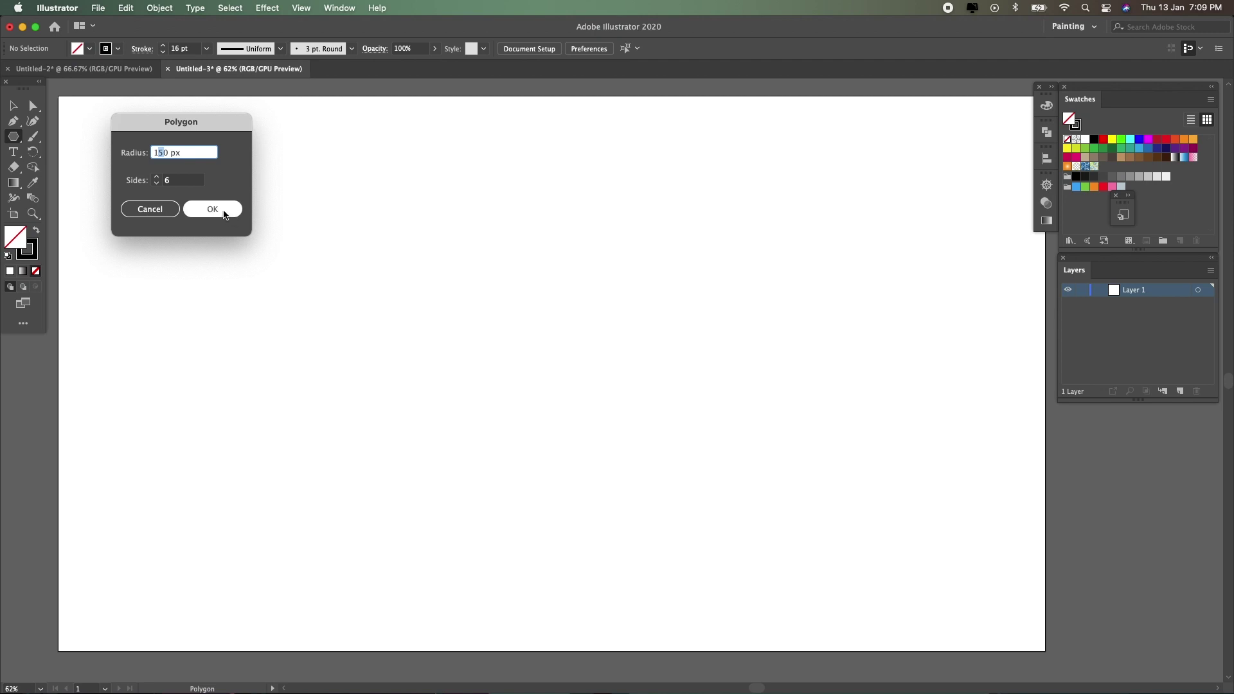
{"action": "left_click", "coordinate": [224, 210]}
- Give the hexagon a 16 pt black stroke and deselect it
{"action": "left_click", "coordinate": [13, 107]}
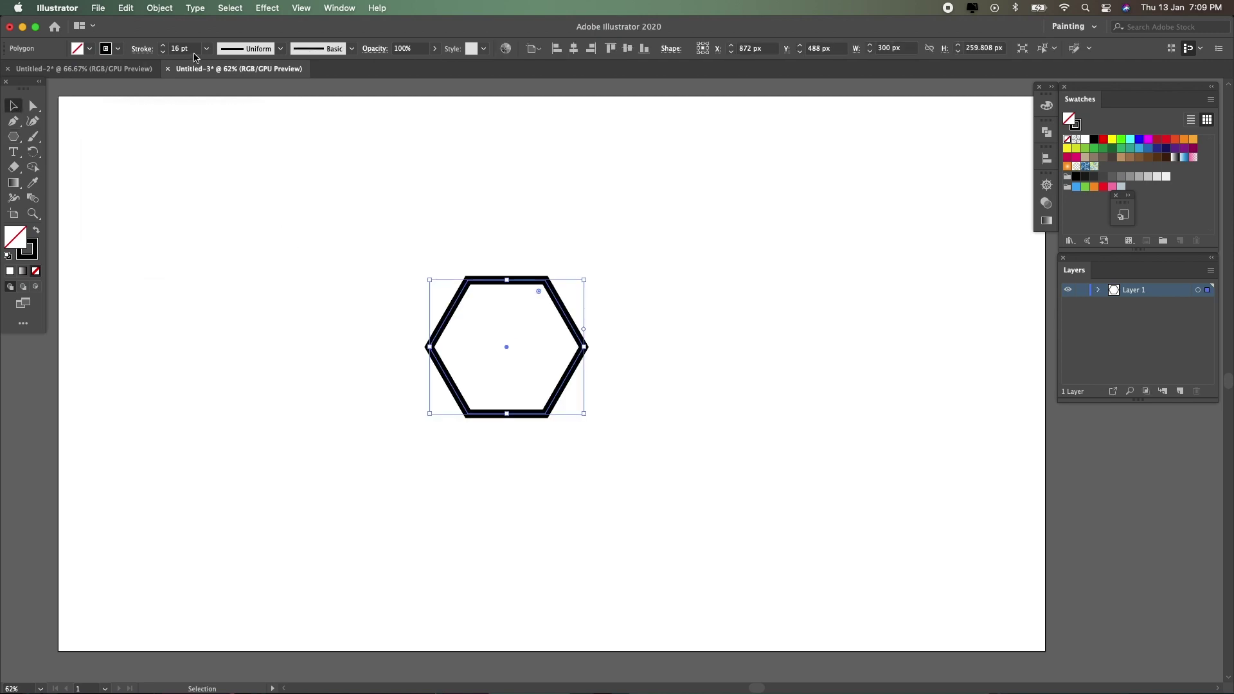
{"action": "left_click", "coordinate": [25, 249]}
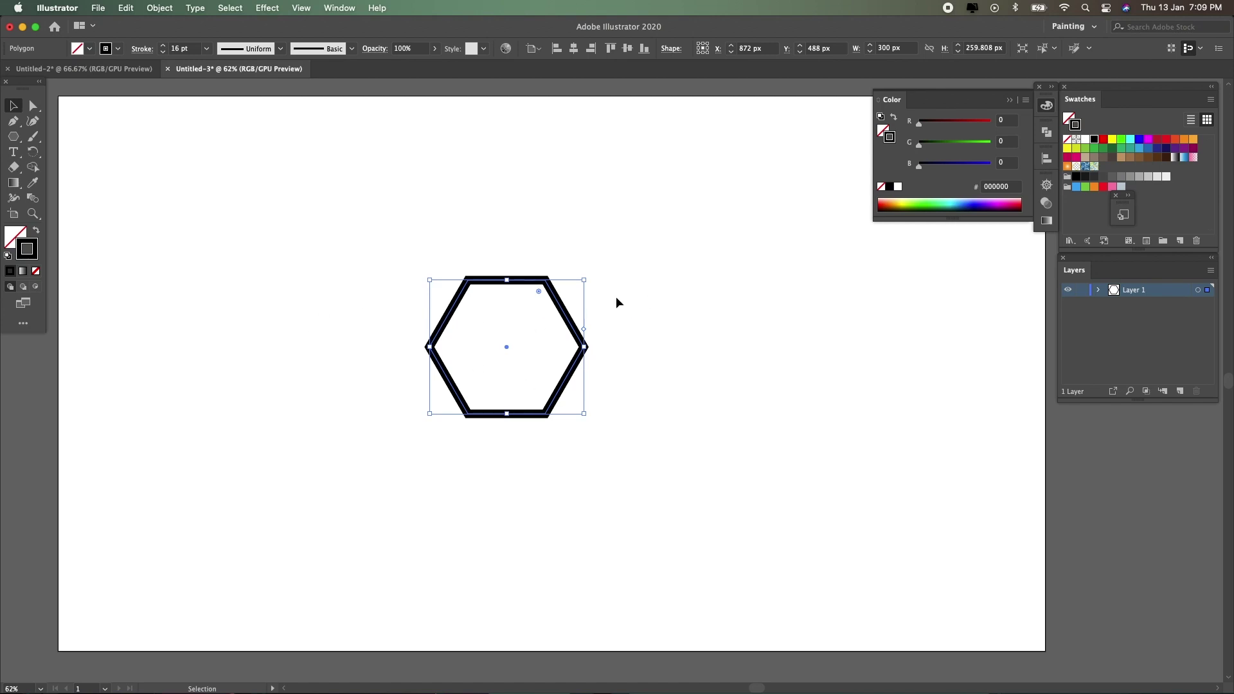
{"action": "left_click", "coordinate": [1009, 100]}
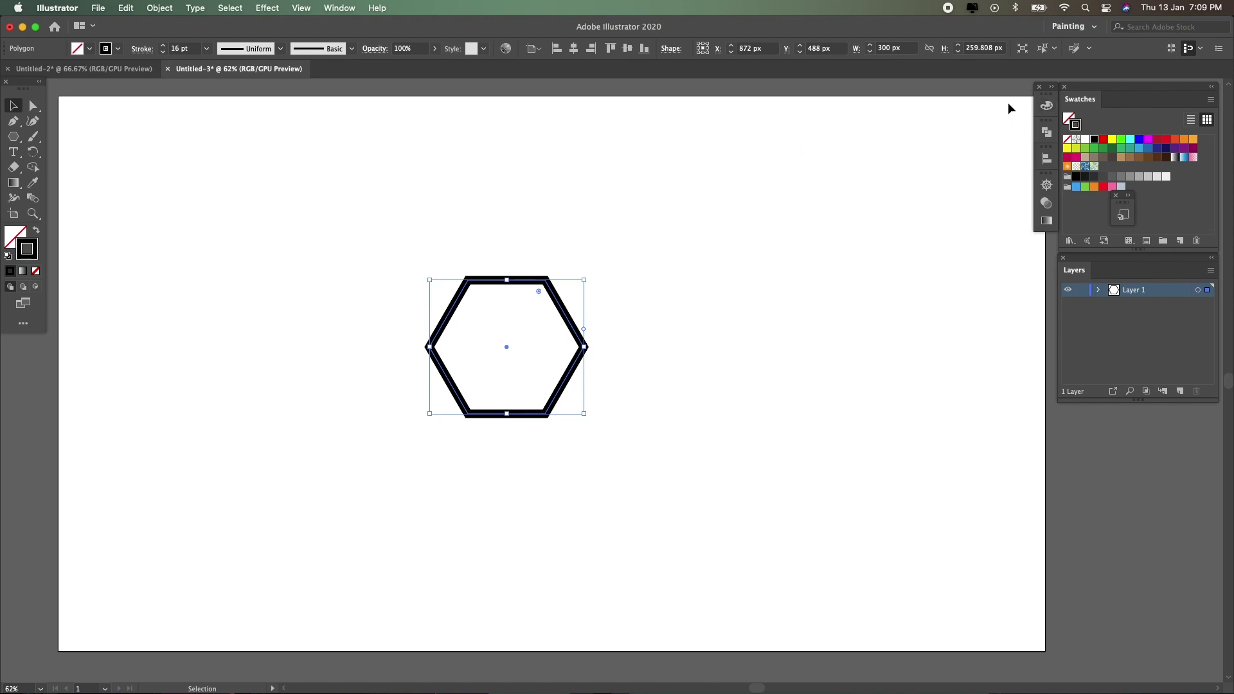
{"action": "left_click", "coordinate": [660, 340]}
- Draw a straight Pen line from the hexagon's top-left corner to its bottom-right corner
{"action": "left_click_drag", "start_coordinate": [373, 240], "coordinate": [581, 411]}
{"action": "left_click", "coordinate": [13, 121]}
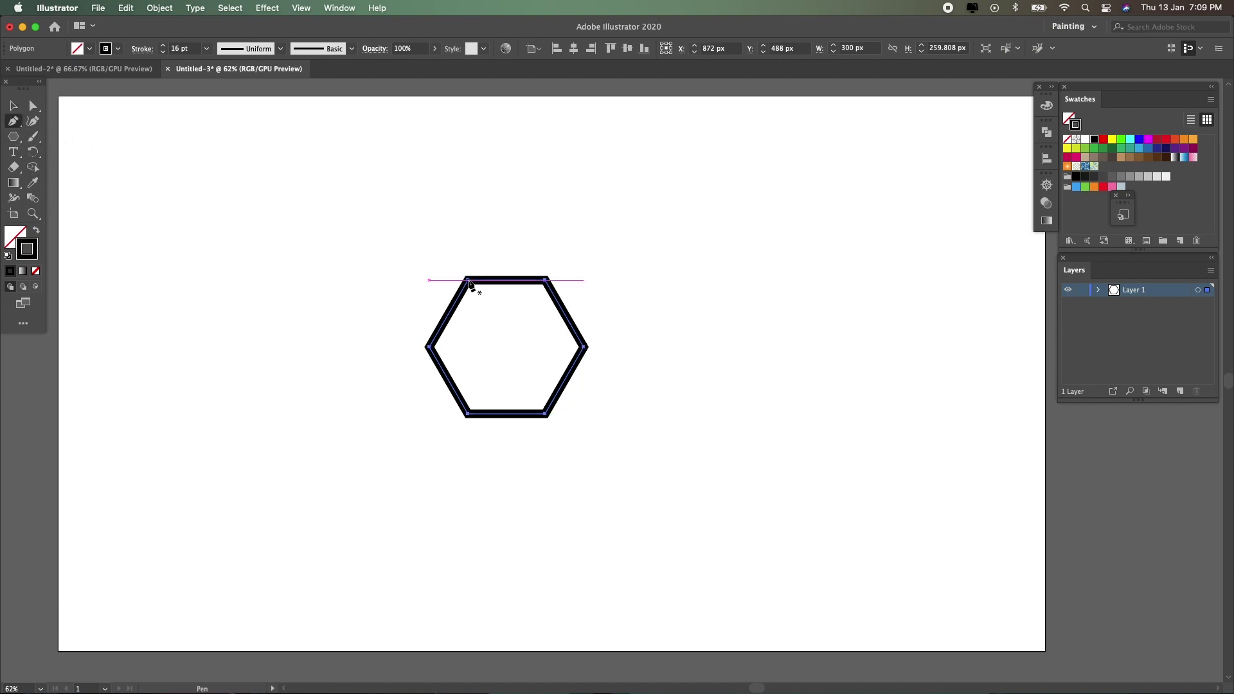
{"action": "left_click_drag", "start_coordinate": [468, 280], "coordinate": [547, 416]}
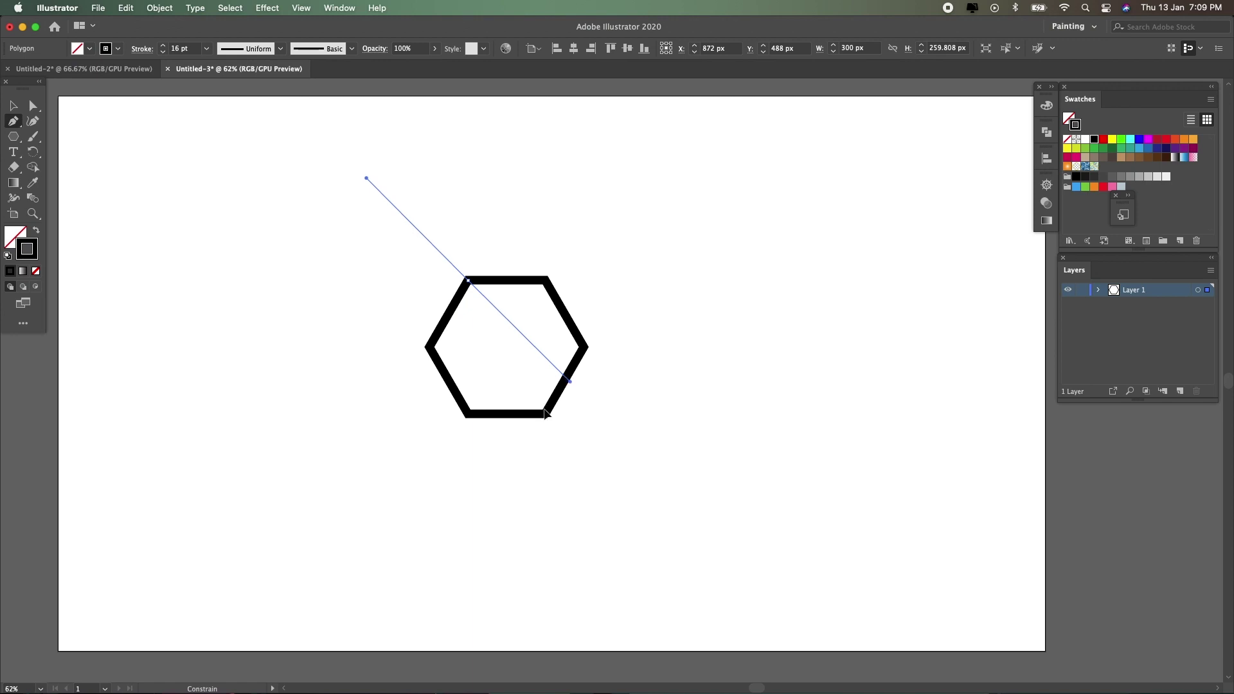
{"action": "left_click_drag", "start_coordinate": [550, 418], "coordinate": [548, 419]}
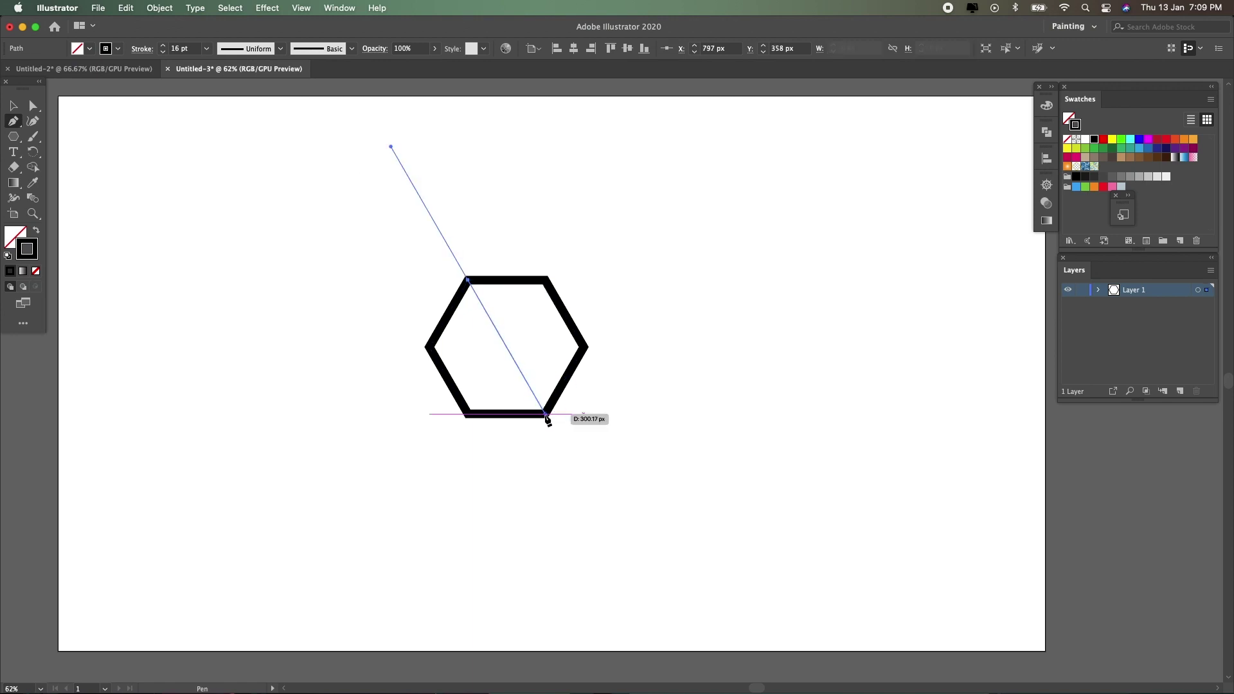
{"action": "left_click", "coordinate": [546, 414]}
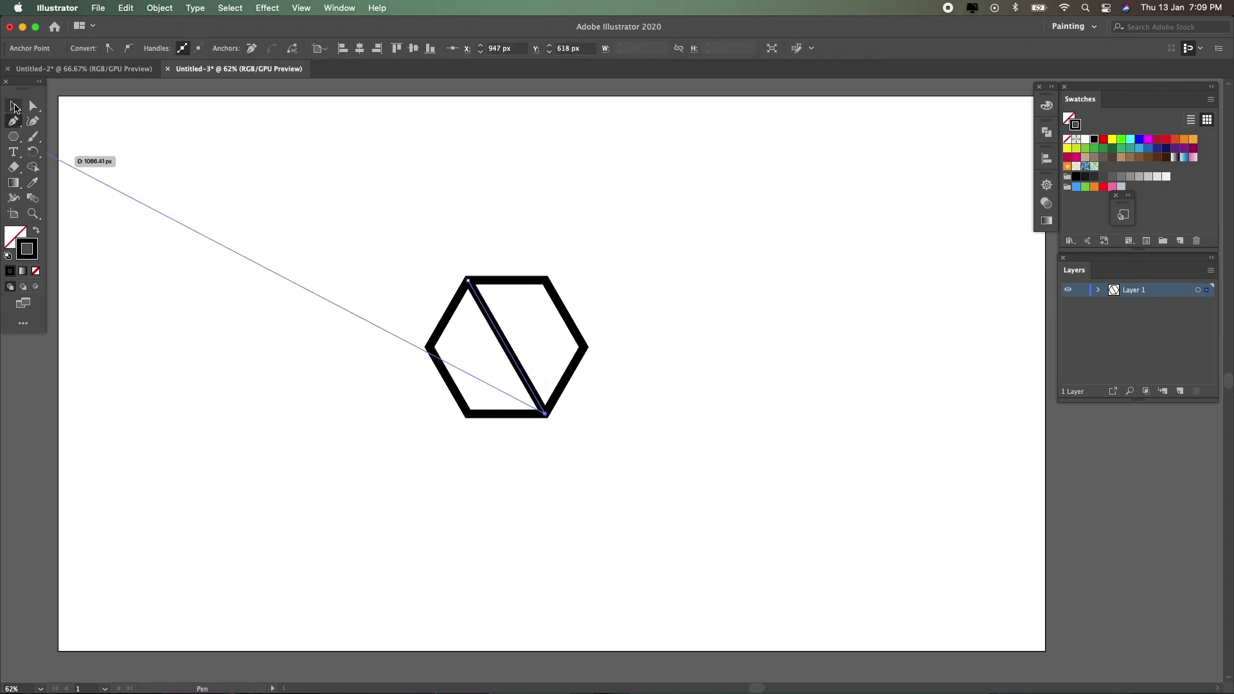
{"action": "left_click", "coordinate": [14, 106]}
{"action": "left_click", "coordinate": [579, 335]}
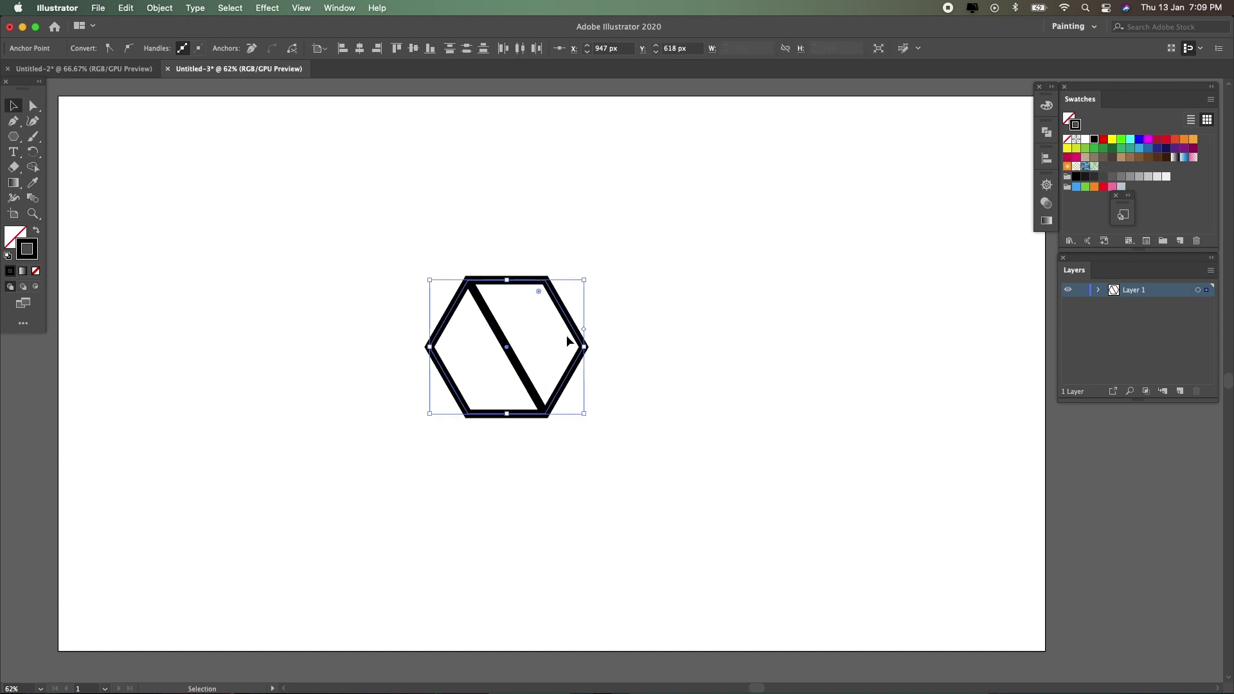
- Draw a second straight line from the top-right corner to the bottom-left corner
{"action": "left_click", "coordinate": [13, 122]}
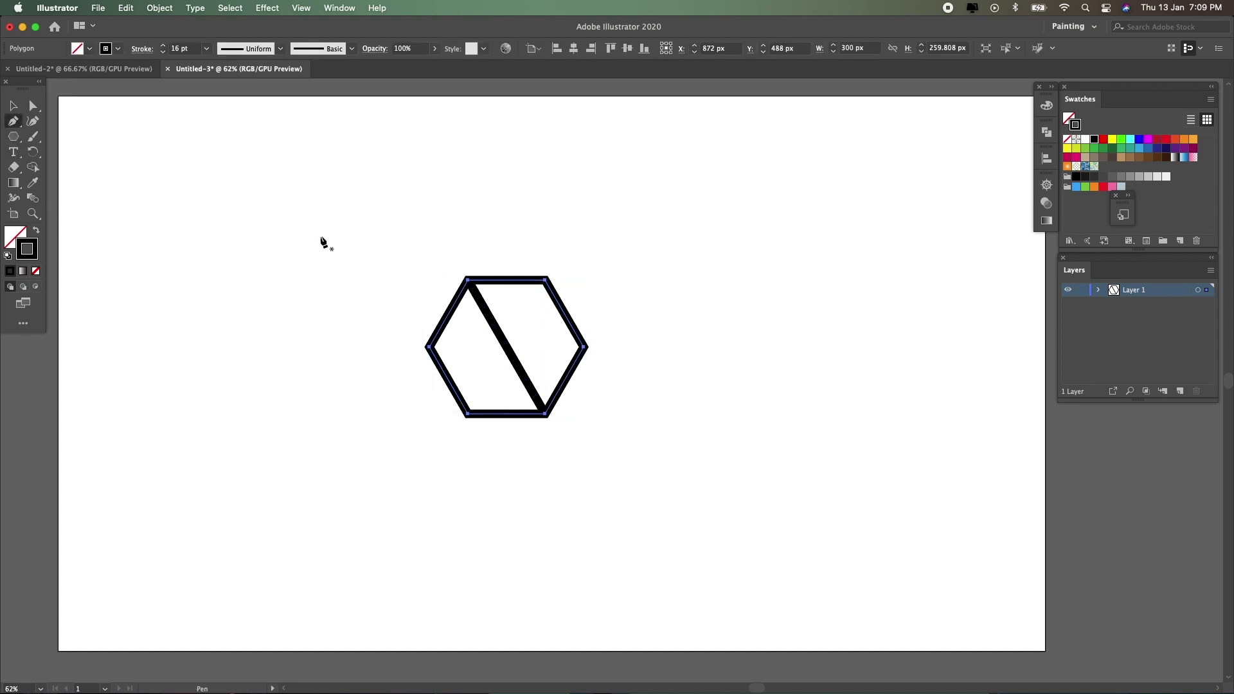
{"action": "left_click_drag", "start_coordinate": [546, 281], "coordinate": [470, 414]}
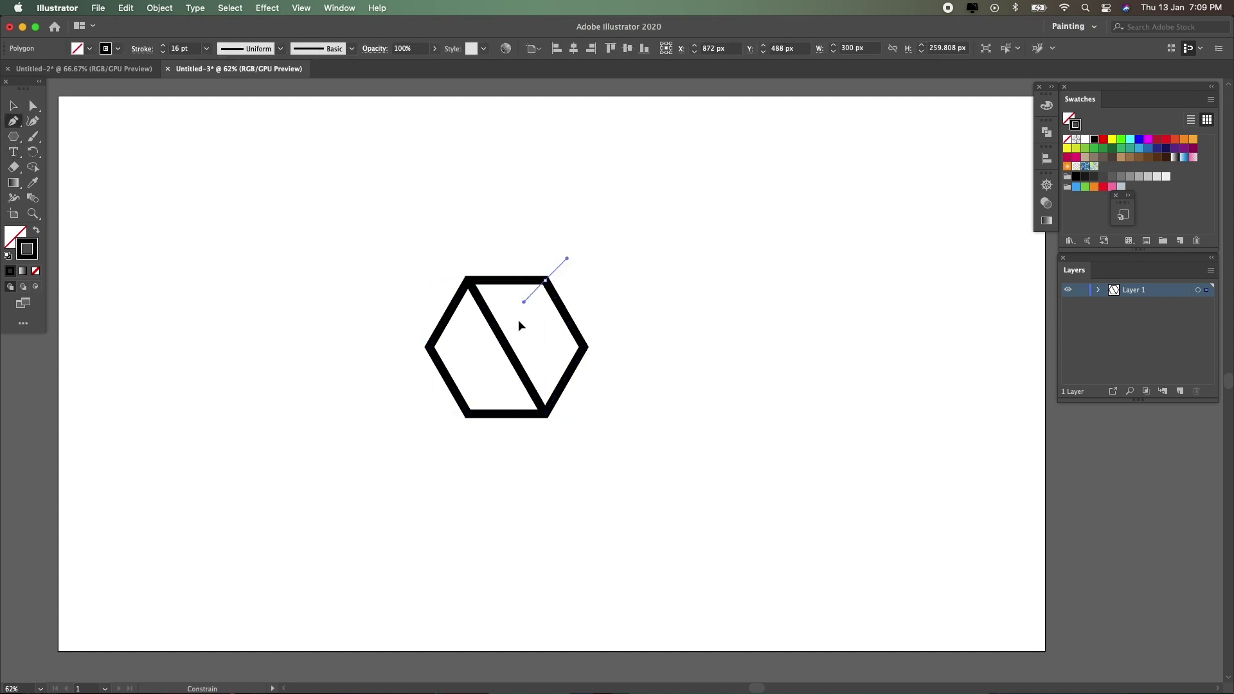
{"action": "left_click_drag", "start_coordinate": [470, 418], "coordinate": [440, 386]}
{"action": "key", "text": "ctrl+z"}
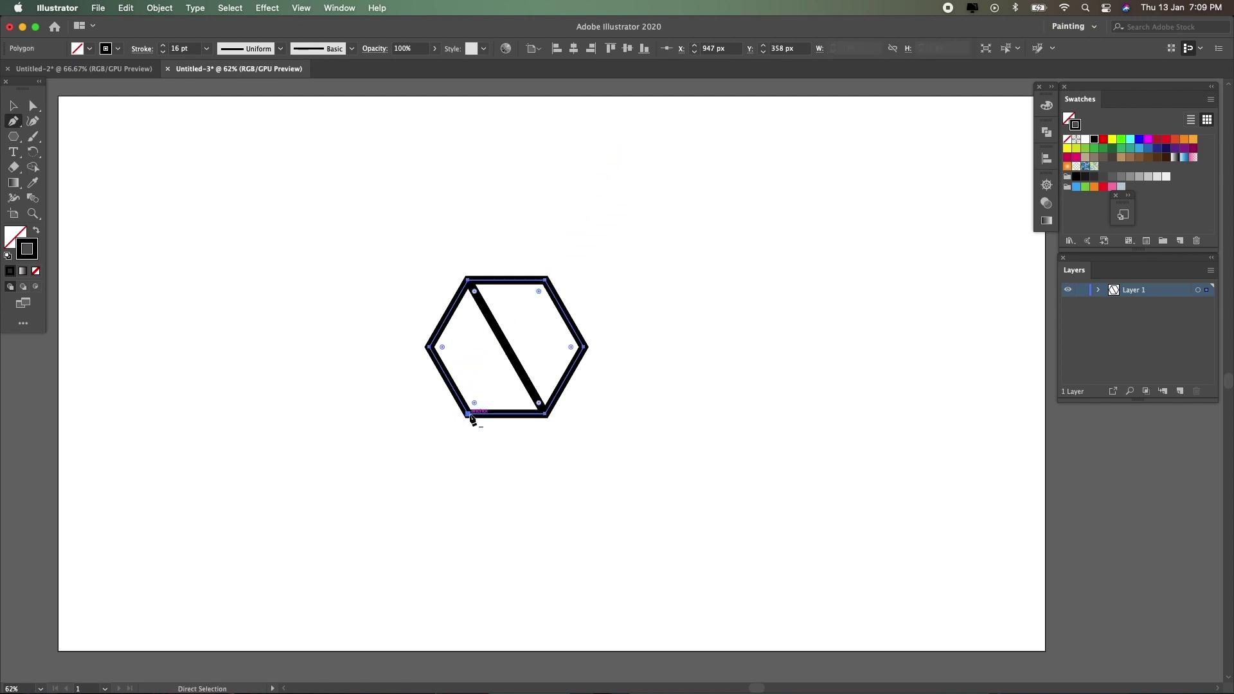
{"action": "left_click_drag", "start_coordinate": [546, 281], "coordinate": [470, 417]}
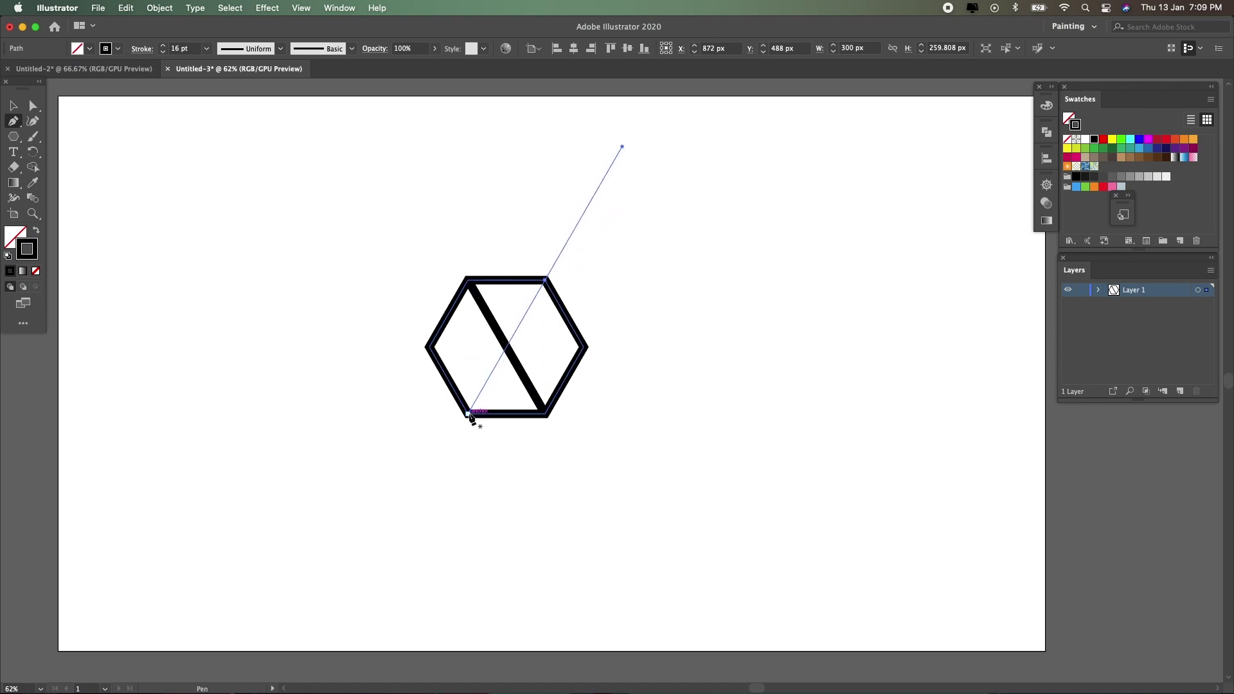
{"action": "left_click", "coordinate": [470, 417]}
{"action": "left_click", "coordinate": [12, 106]}
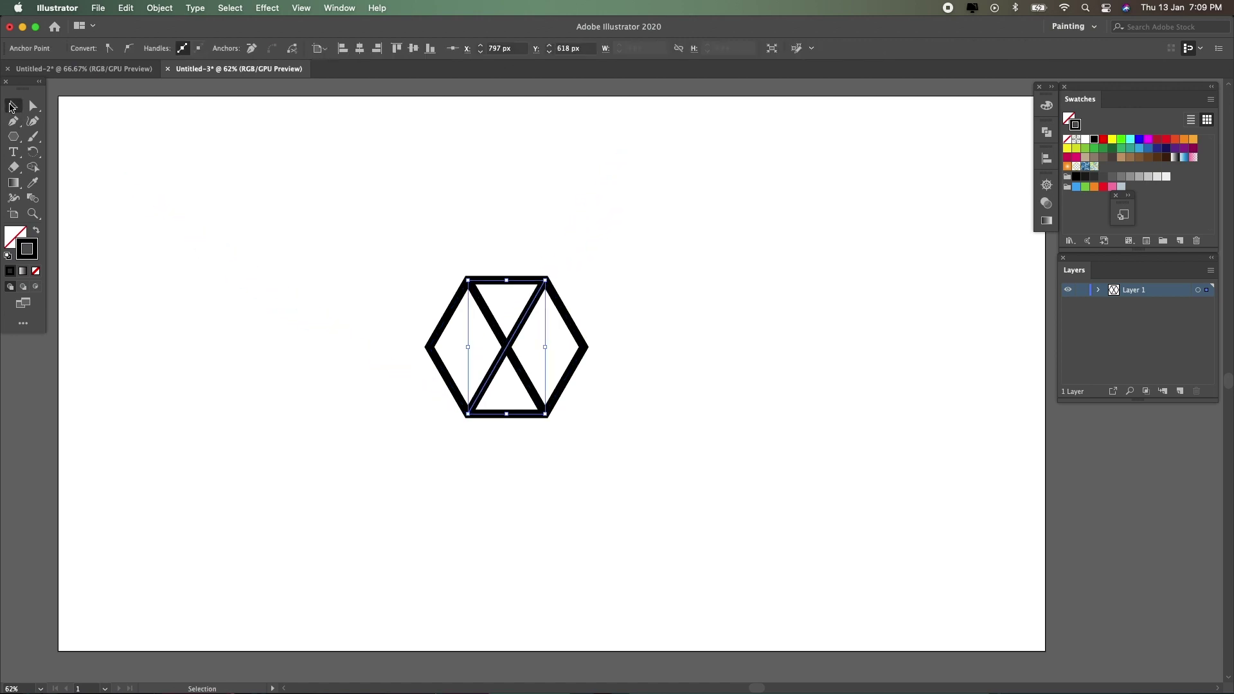
{"action": "left_click", "coordinate": [608, 331]}
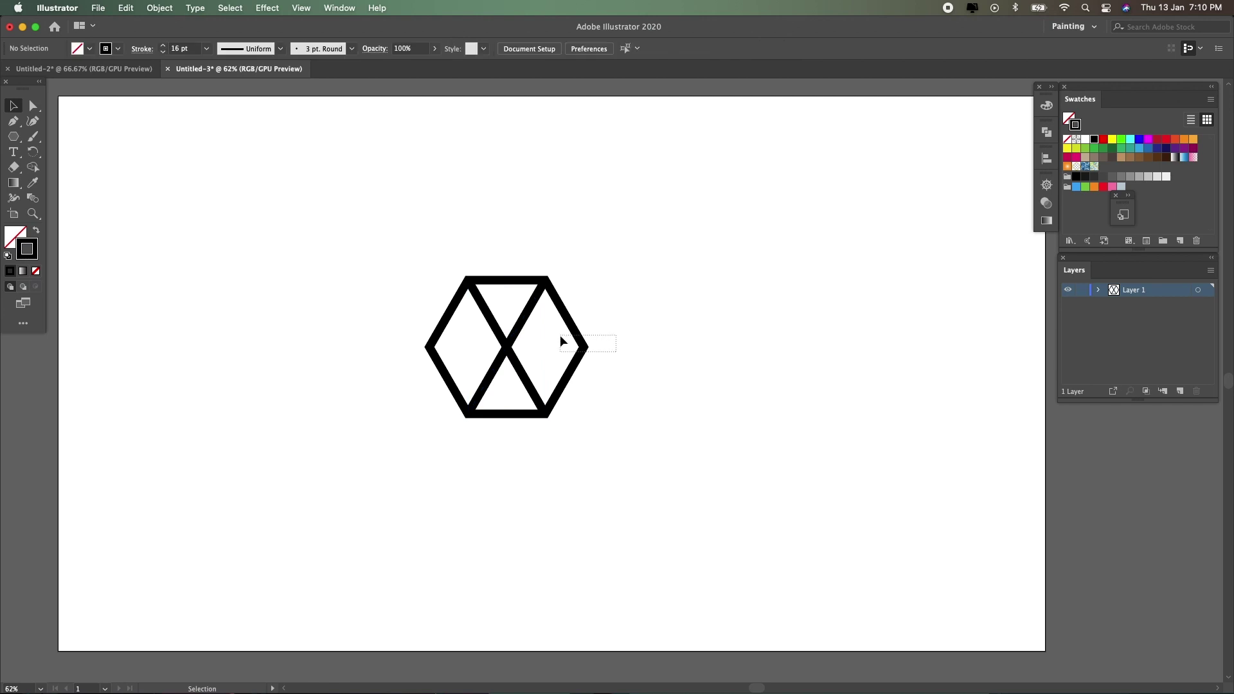
- Draw a horizontal line between the left and right corners, then select hexagon and lines
{"action": "left_click", "coordinate": [573, 379]}
{"action": "left_click", "coordinate": [13, 121]}
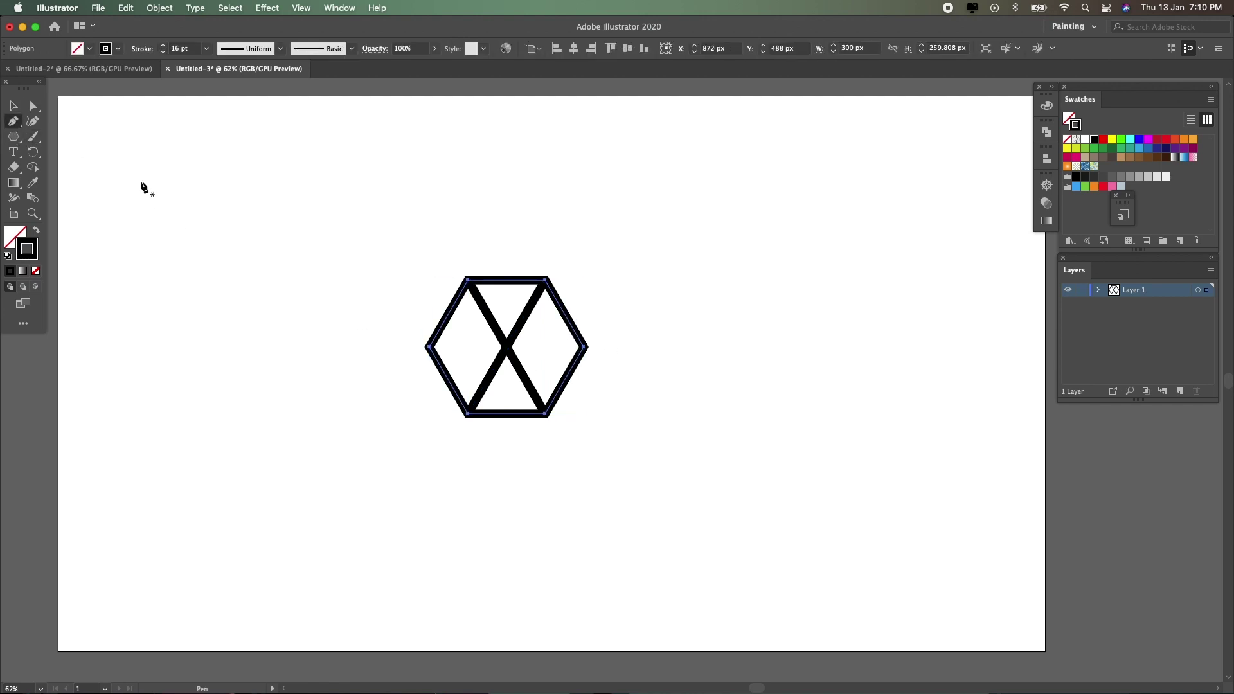
{"action": "left_click_drag", "start_coordinate": [429, 347], "coordinate": [584, 351]}
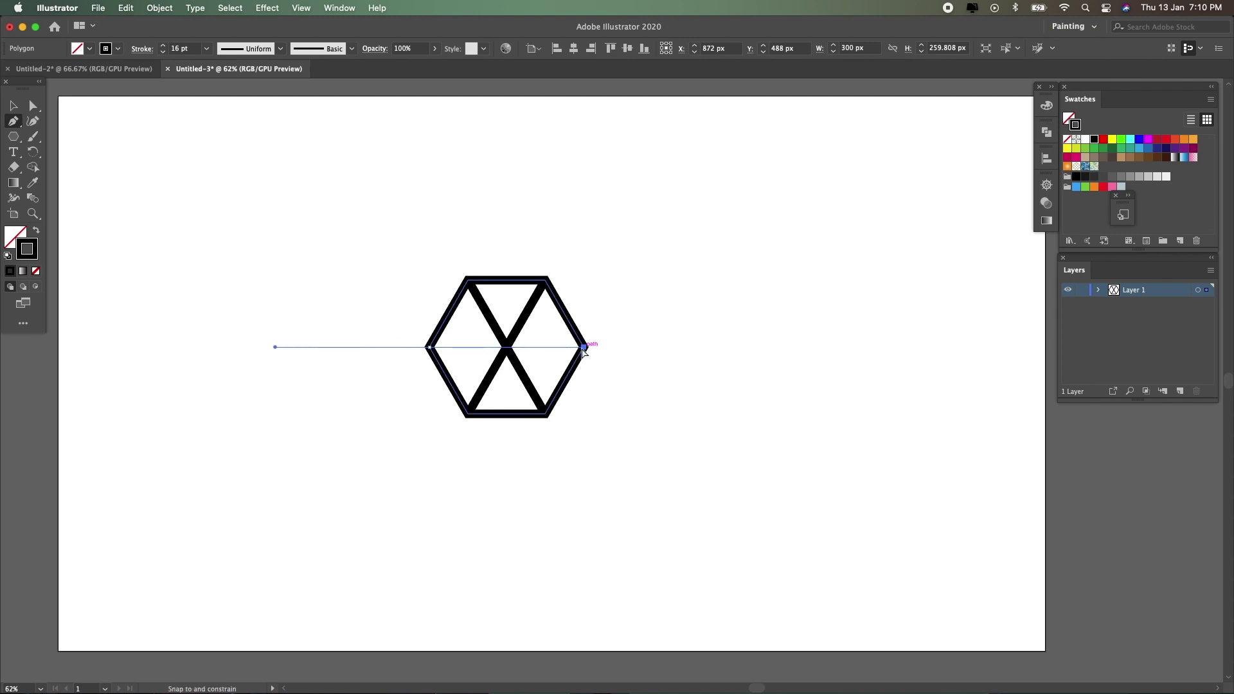
{"action": "left_click", "coordinate": [583, 347]}
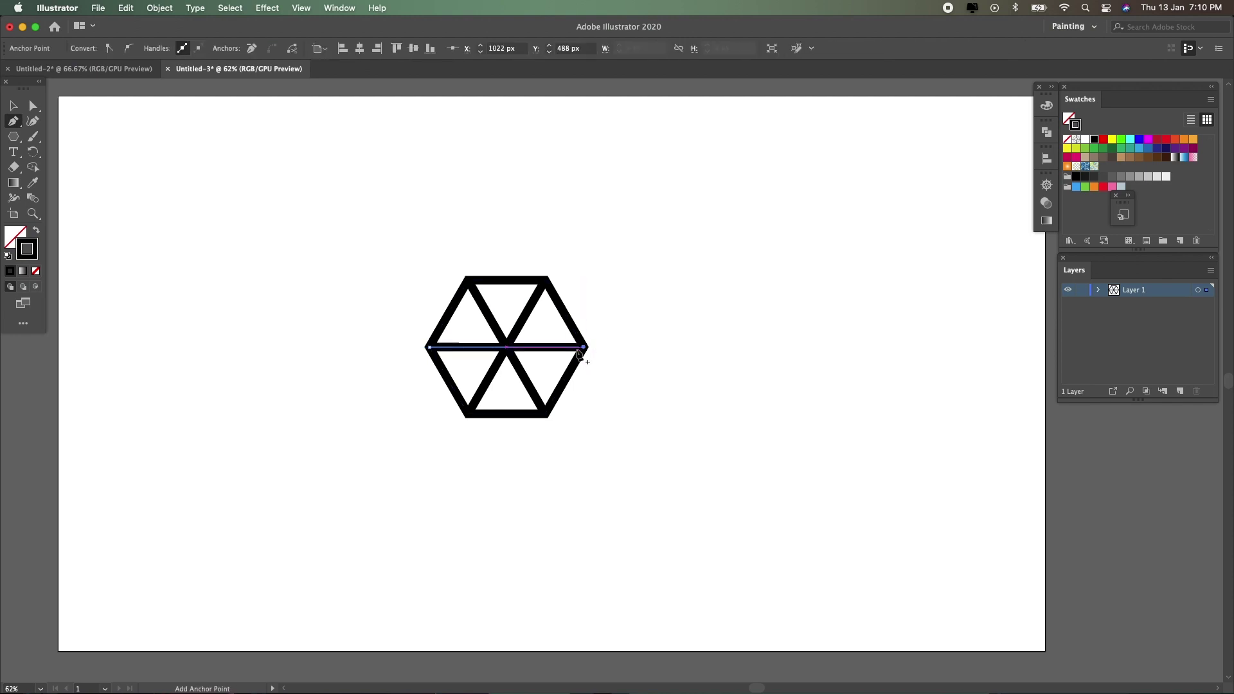
{"action": "left_click", "coordinate": [12, 105]}
{"action": "left_click", "coordinate": [202, 286]}
{"action": "left_click_drag", "start_coordinate": [359, 264], "coordinate": [615, 458]}
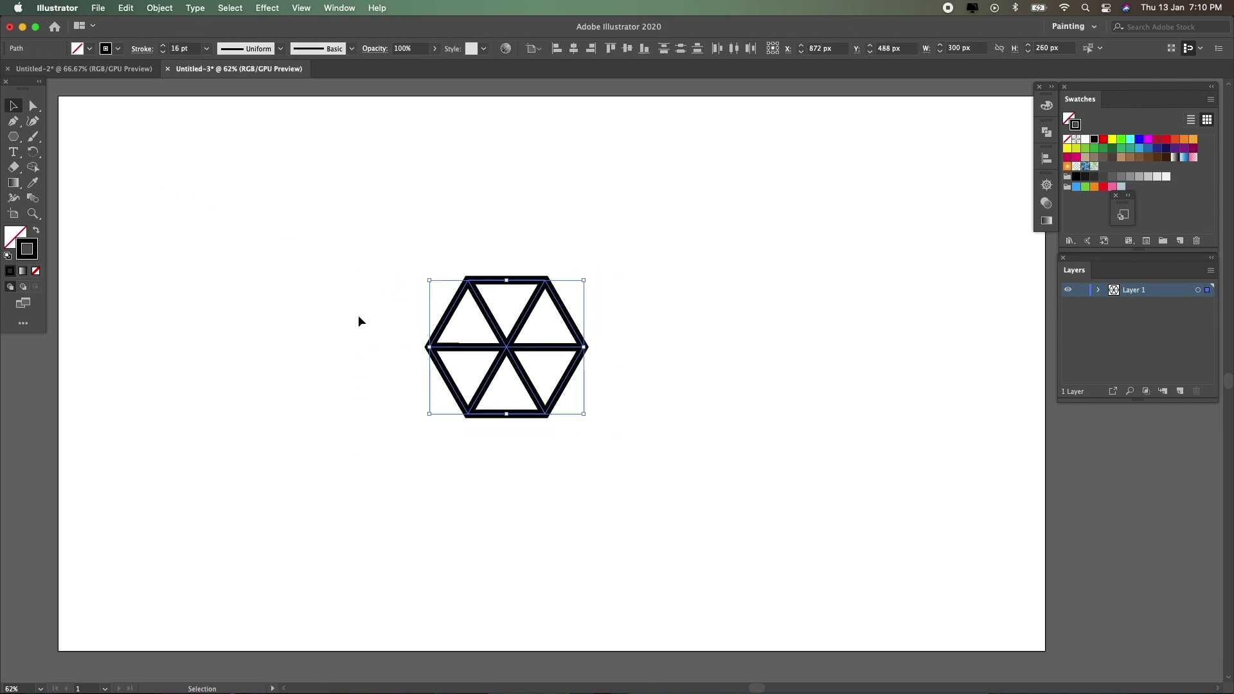
{"action": "left_click", "coordinate": [32, 167]}
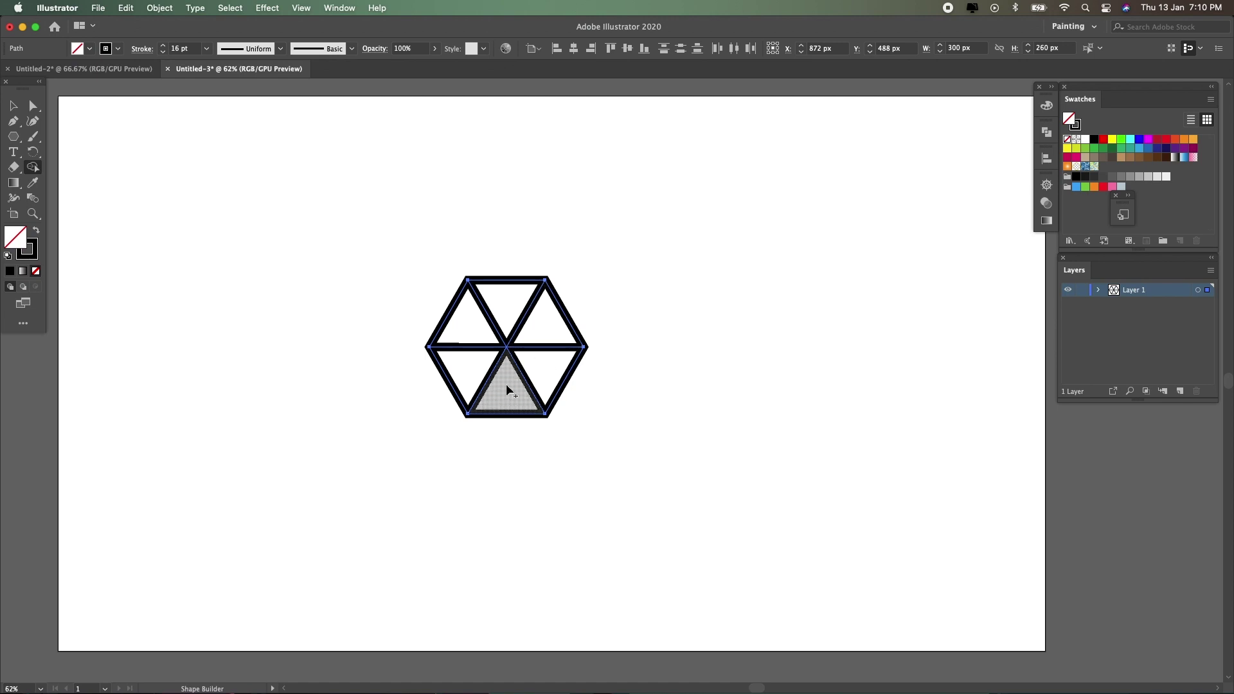
- Merge triangle pairs into the cube's top, right and left rhombus faces with Shape Builder
{"action": "mouse_move", "coordinate": [524, 307]}
{"action": "left_mouse_down"}
{"action": "mouse_move", "coordinate": [551, 334]}
{"action": "mouse_move", "coordinate": [507, 400]}
{"action": "mouse_move", "coordinate": [489, 373]}
{"action": "left_mouse_up"}
{"action": "left_click_drag", "start_coordinate": [475, 329], "coordinate": [467, 368]}
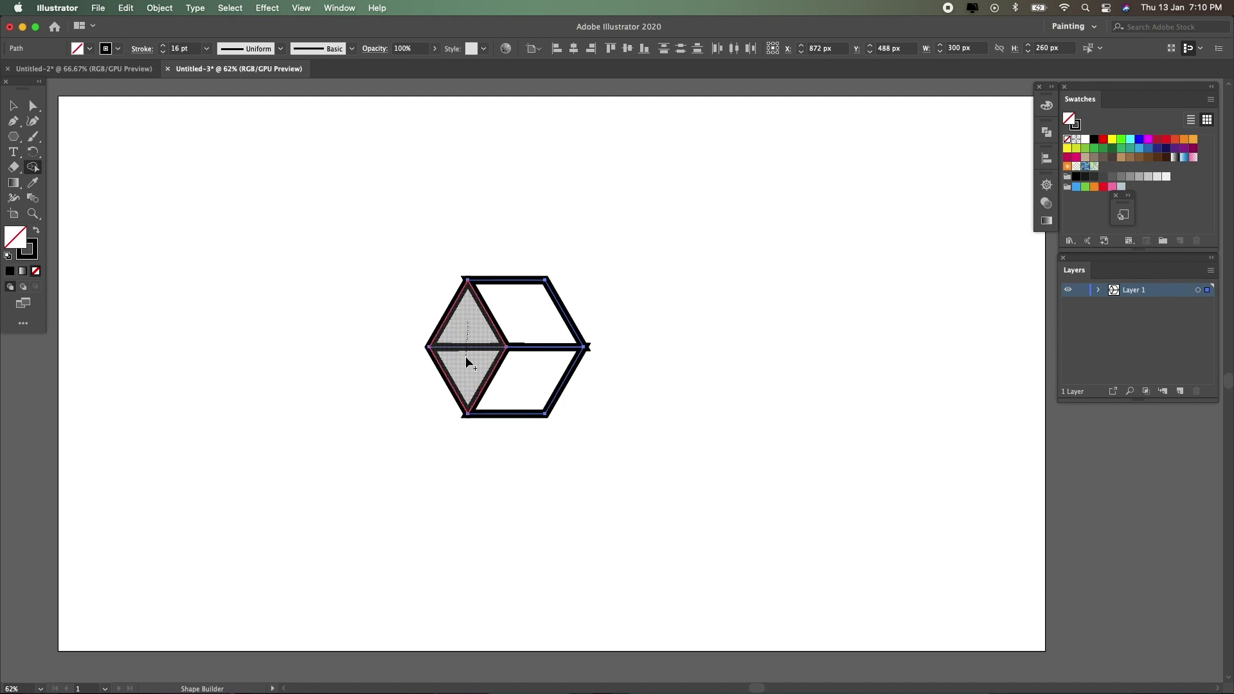
{"action": "left_click", "coordinate": [14, 105]}
{"action": "left_click", "coordinate": [199, 310]}
{"action": "left_click_drag", "start_coordinate": [385, 268], "coordinate": [626, 446]}
{"action": "left_click", "coordinate": [626, 446]}
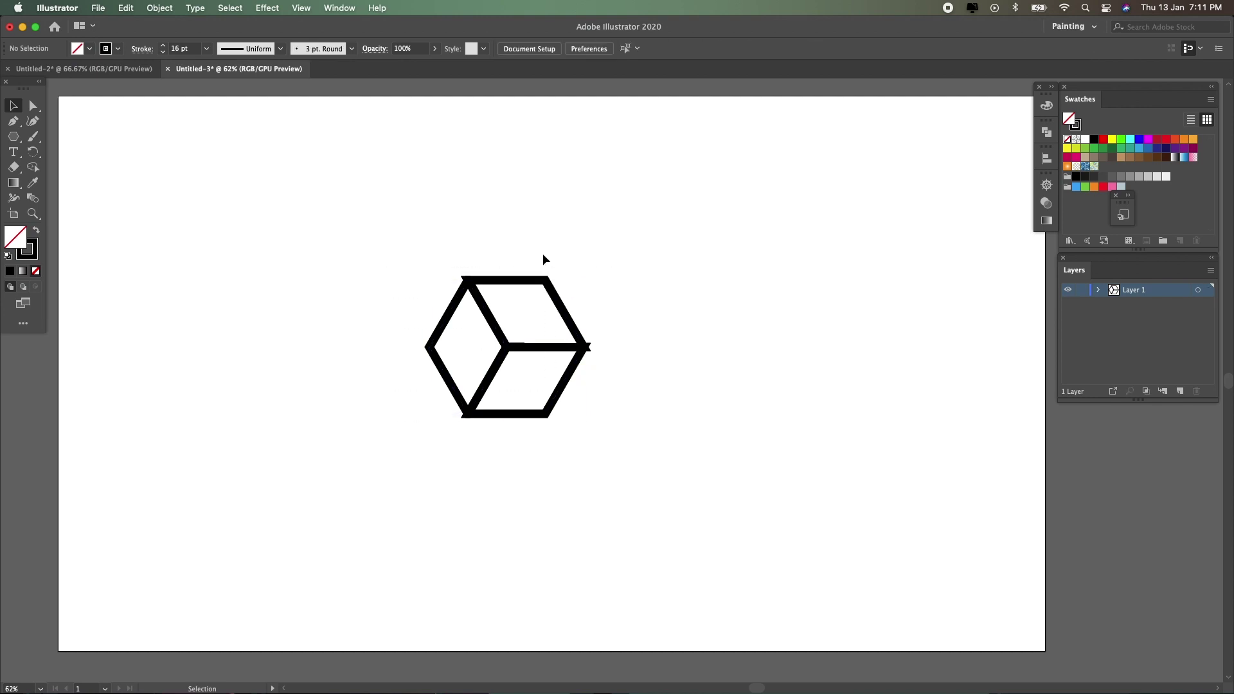
- Add a -50 px Offset Path inset diamond inside the cube's top face
{"action": "left_click", "coordinate": [531, 281]}
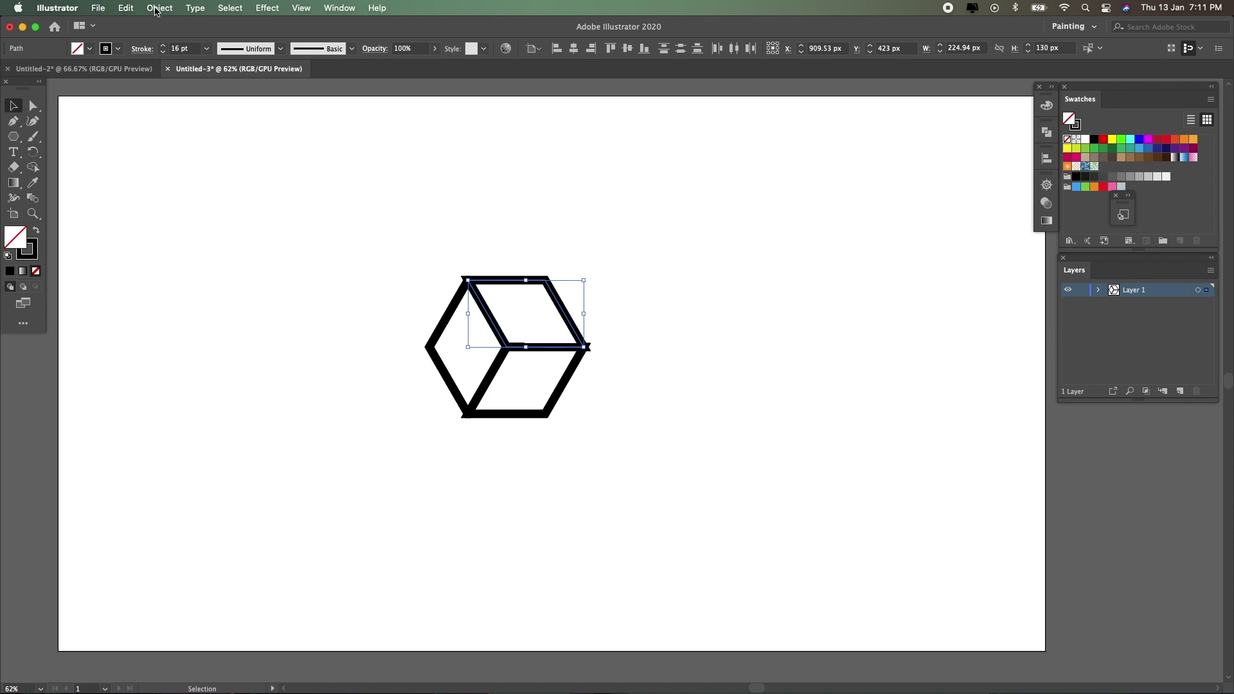
{"action": "left_click", "coordinate": [156, 9]}
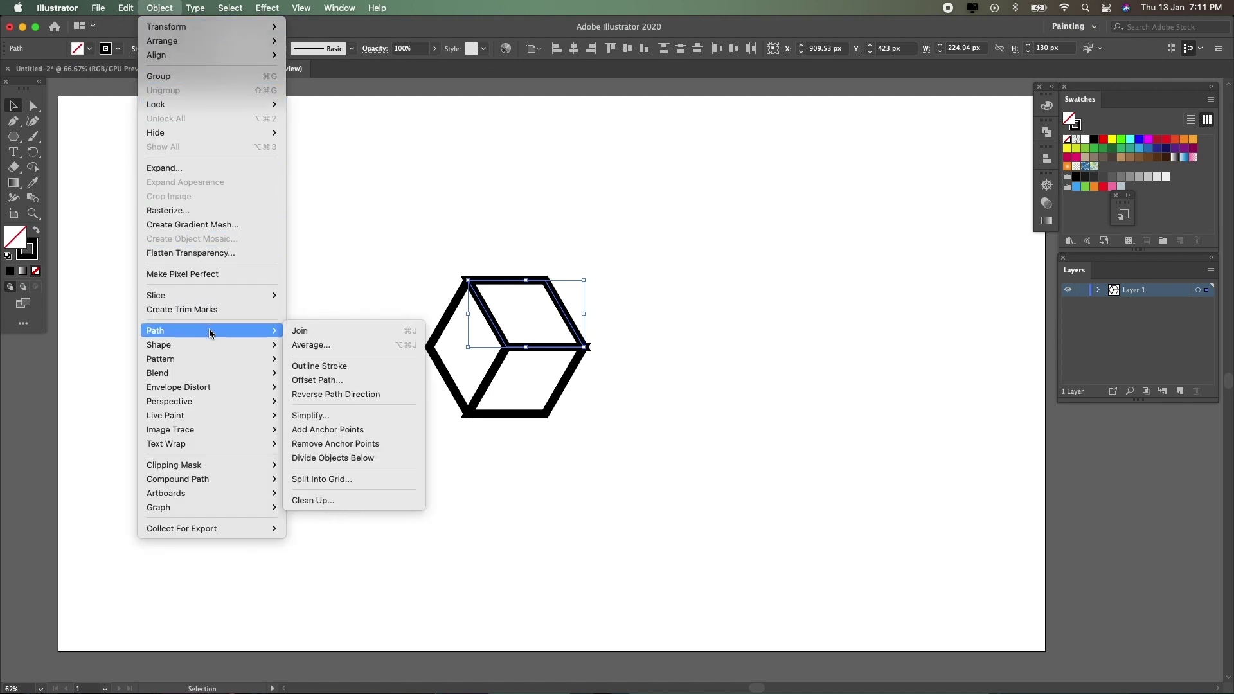
{"action": "left_click", "coordinate": [333, 382]}
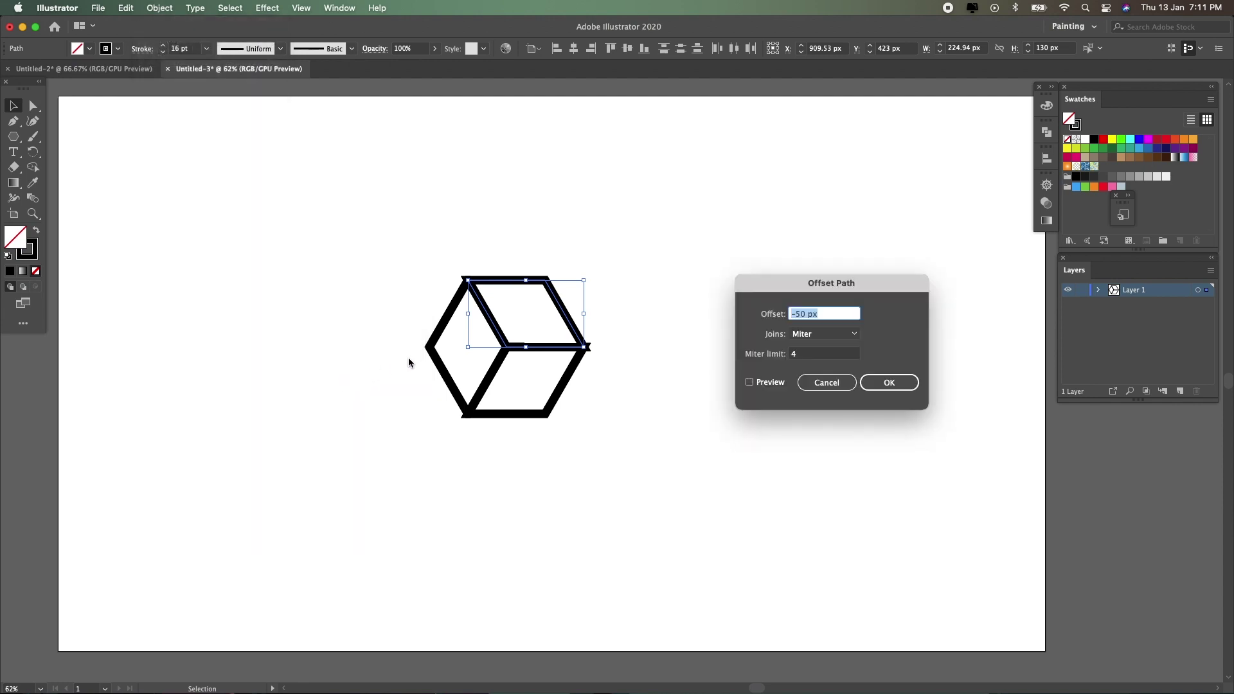
{"action": "left_click", "coordinate": [760, 381]}
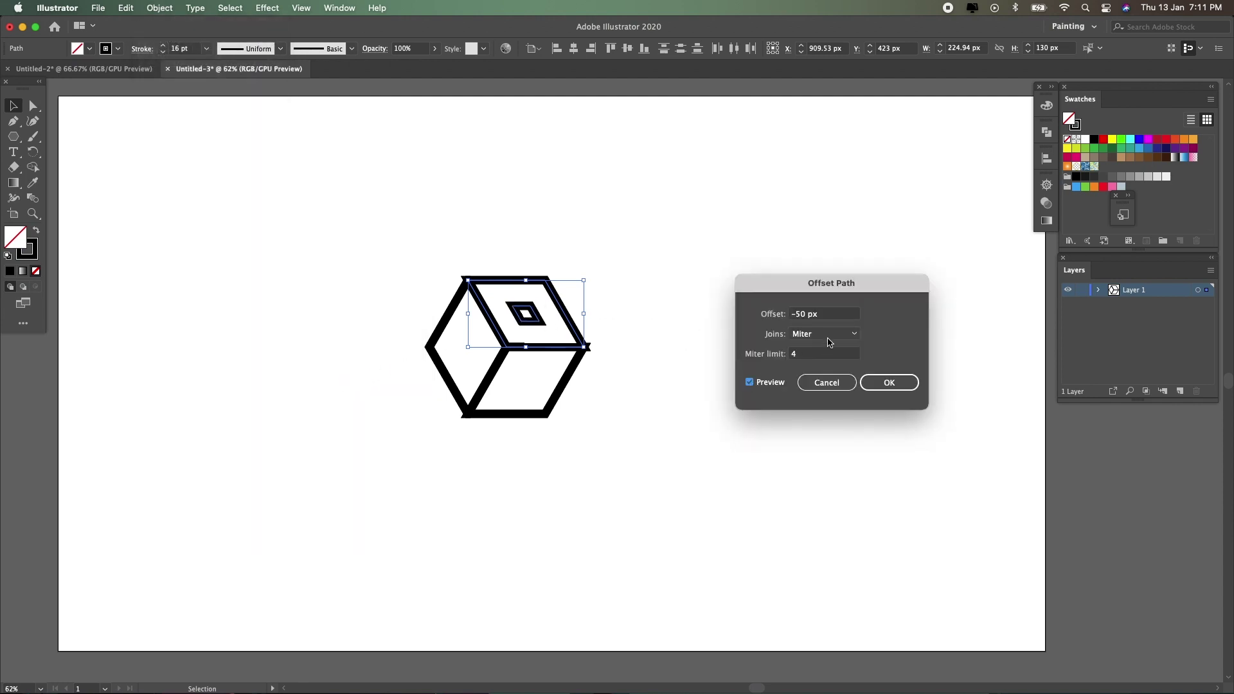
{"action": "left_click", "coordinate": [889, 383]}
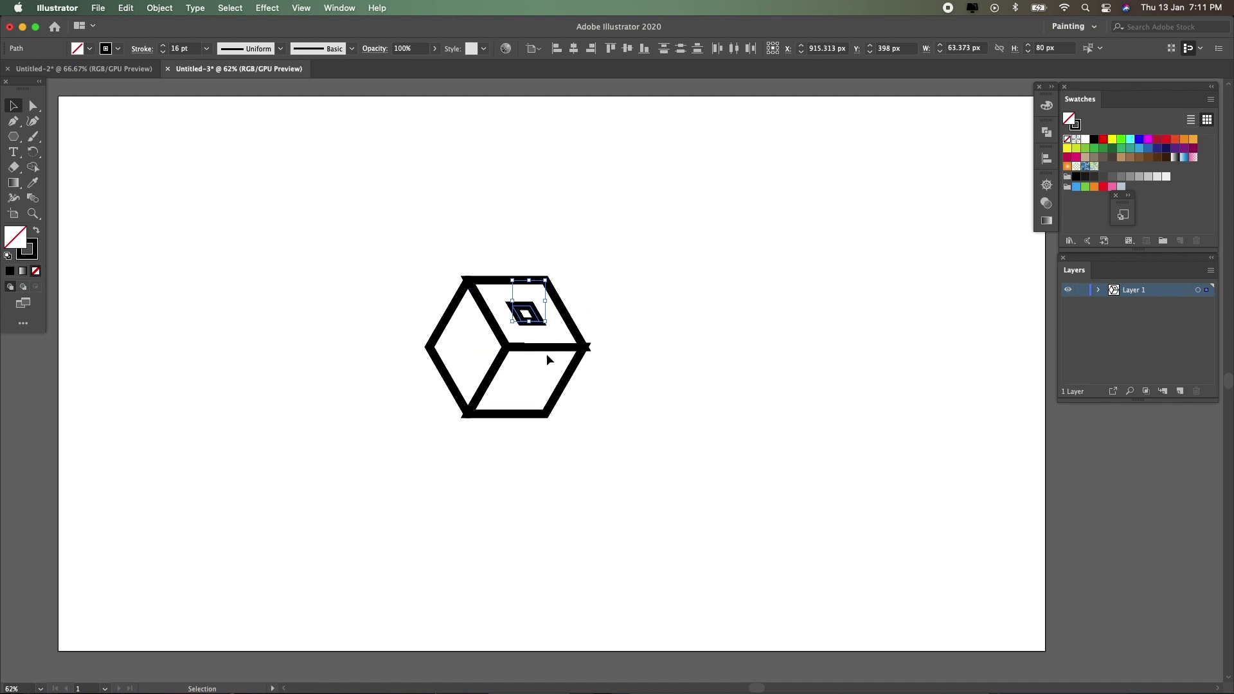
{"action": "left_click", "coordinate": [556, 384]}
- Add a -50 px offset inset diamond inside the cube's lower face
{"action": "left_click", "coordinate": [550, 444]}
{"action": "left_click", "coordinate": [546, 414]}
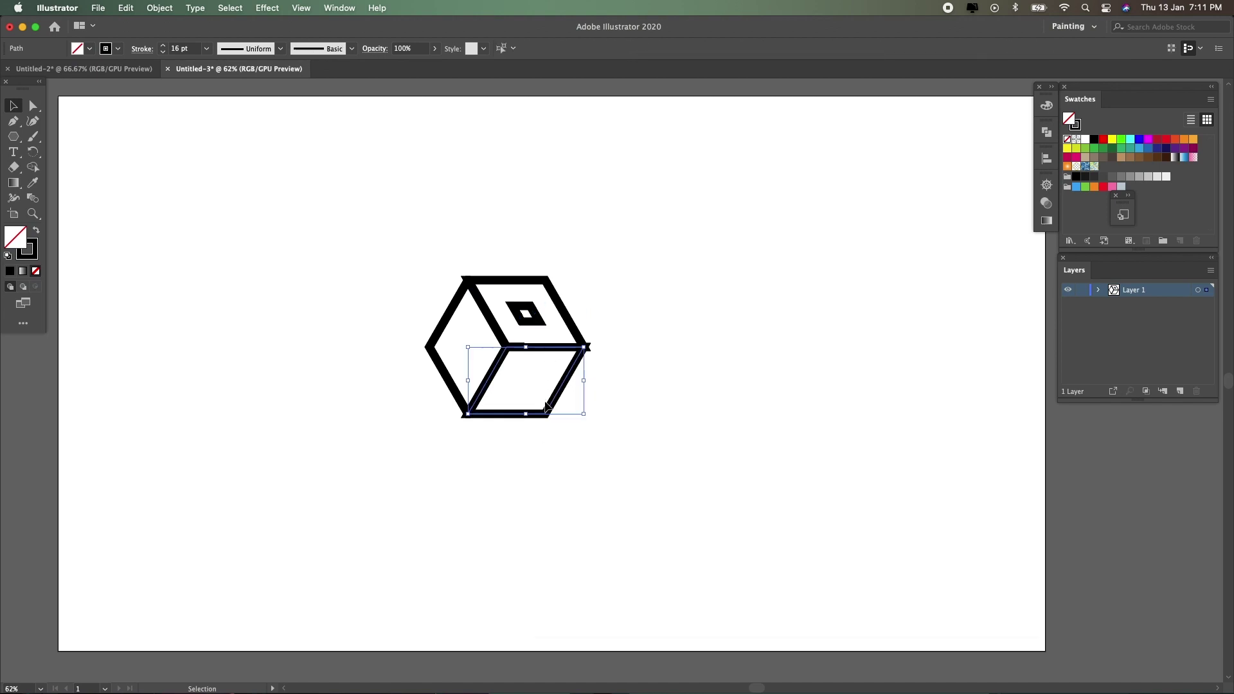
{"action": "left_click", "coordinate": [576, 414]}
{"action": "left_click", "coordinate": [528, 395]}
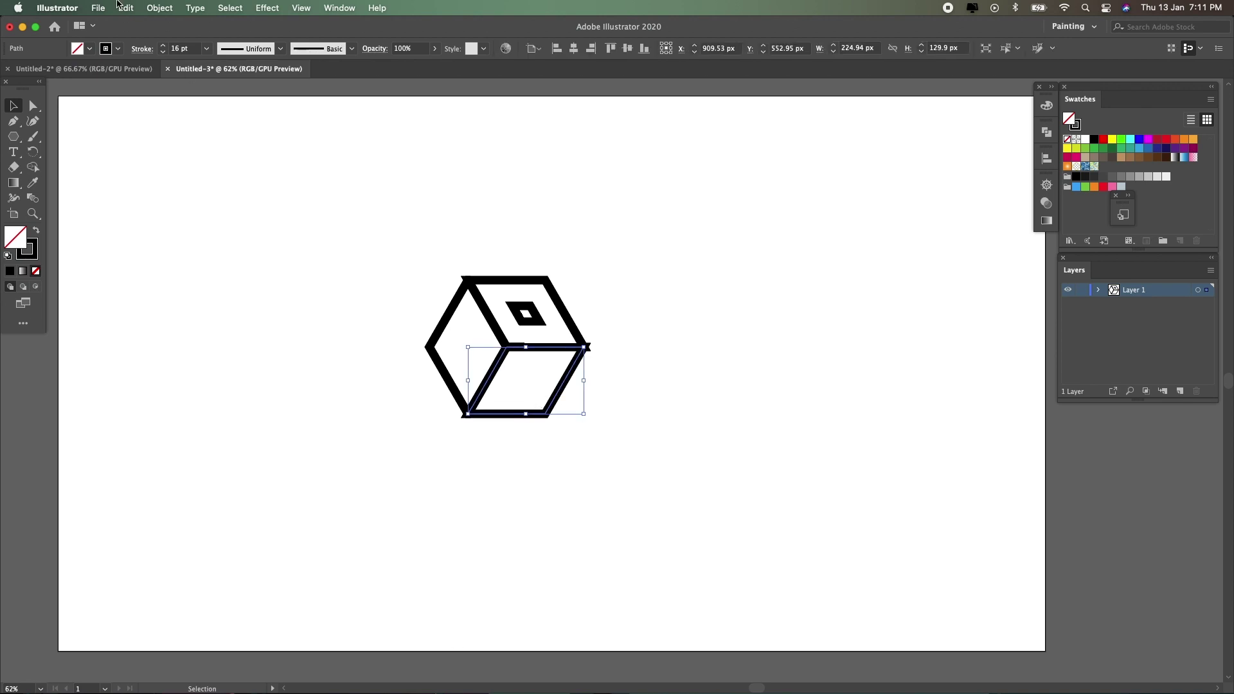
{"action": "left_click", "coordinate": [151, 8]}
{"action": "mouse_move", "coordinate": [155, 331]}
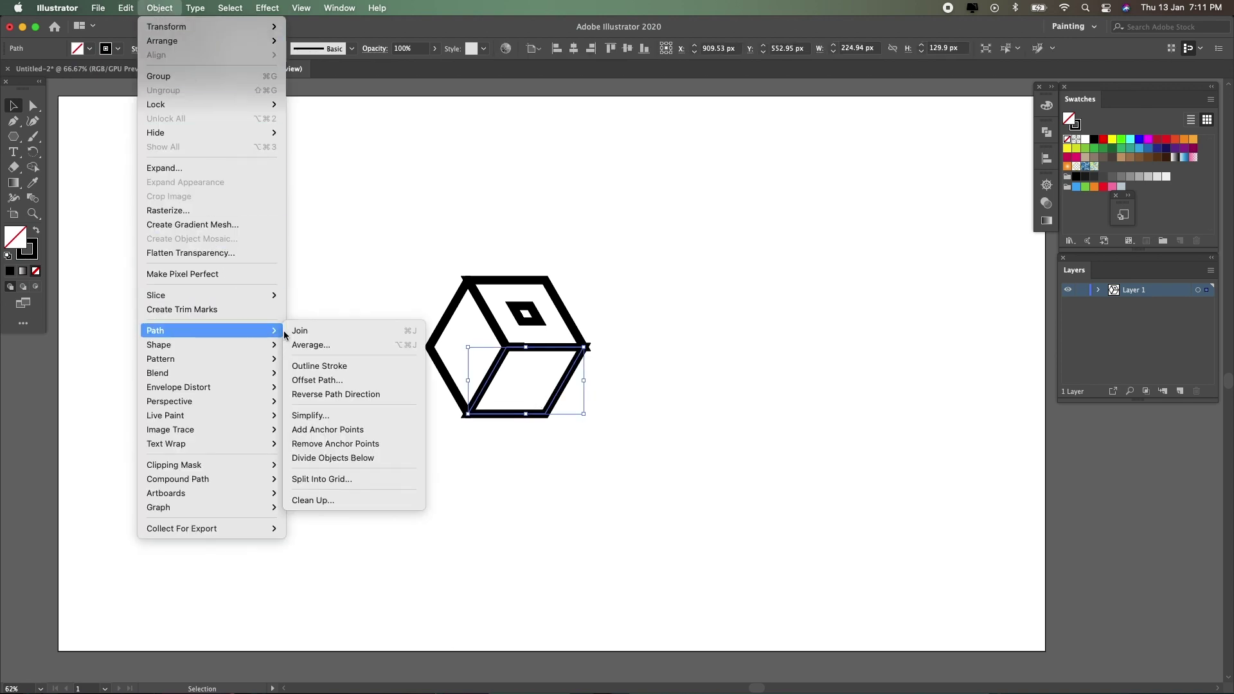
{"action": "left_click", "coordinate": [324, 380]}
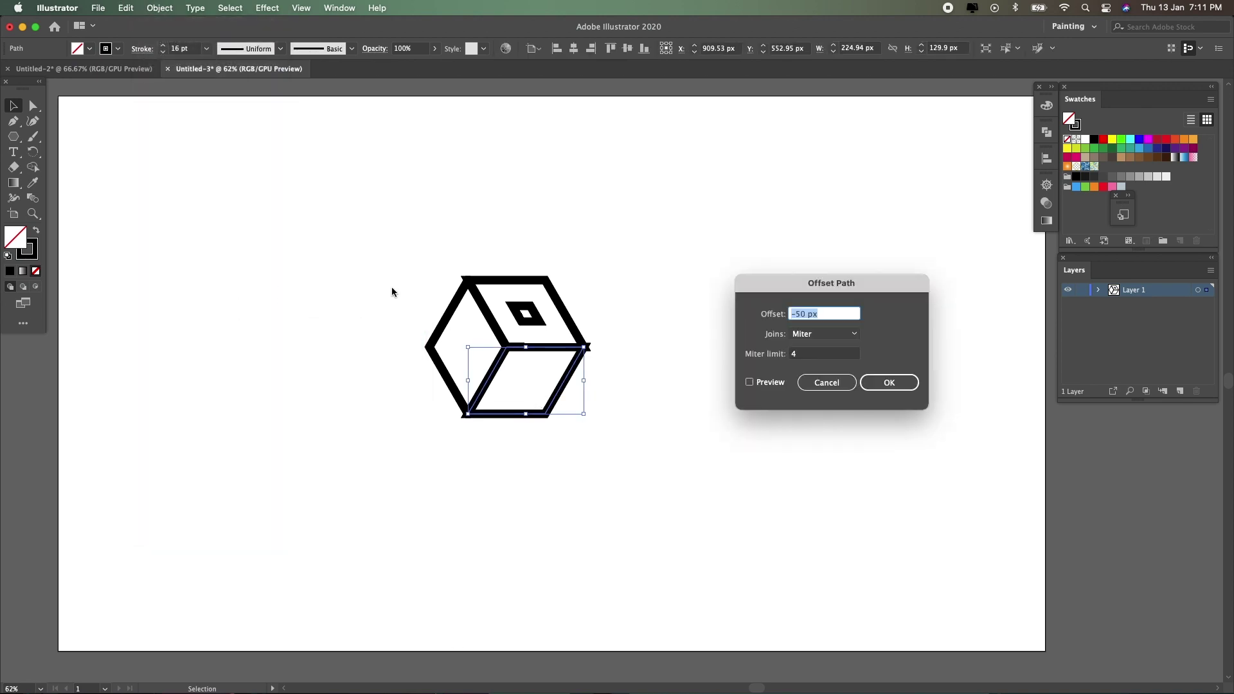
{"action": "left_click", "coordinate": [749, 381]}
{"action": "left_click", "coordinate": [889, 382]}
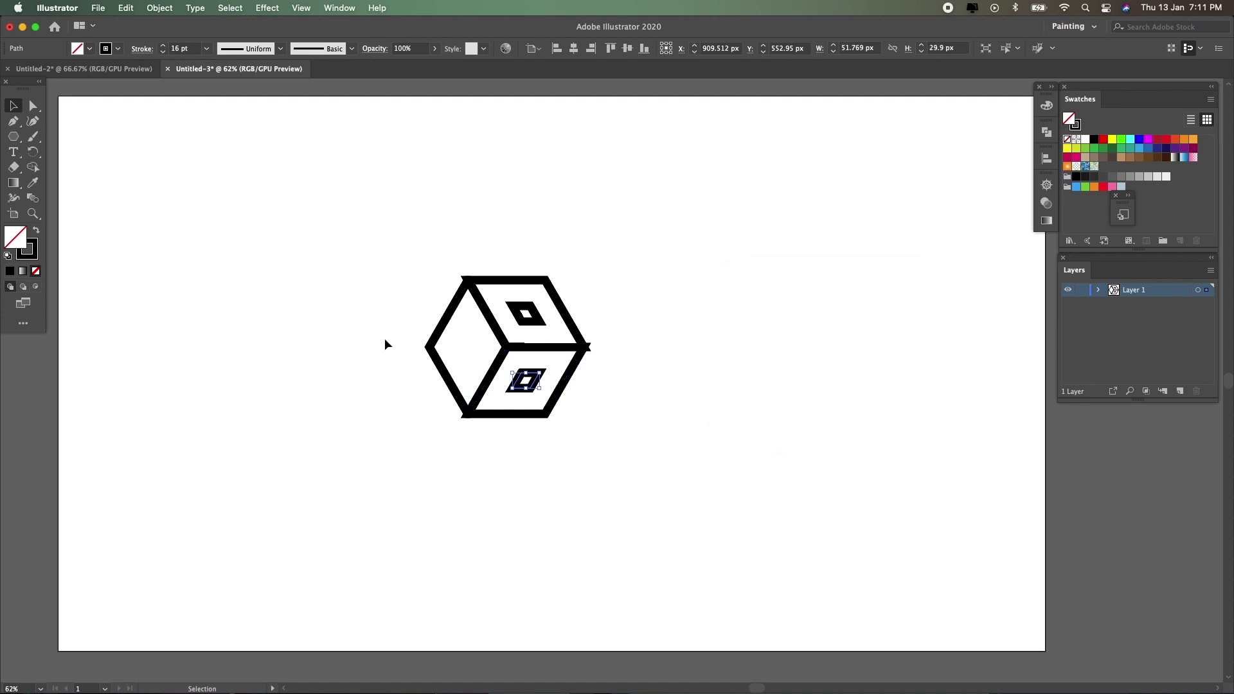
{"action": "left_click", "coordinate": [394, 338]}
- Add a -50 px offset inset diamond inside the cube's left face
{"action": "left_click_drag", "start_coordinate": [432, 360], "coordinate": [433, 361]}
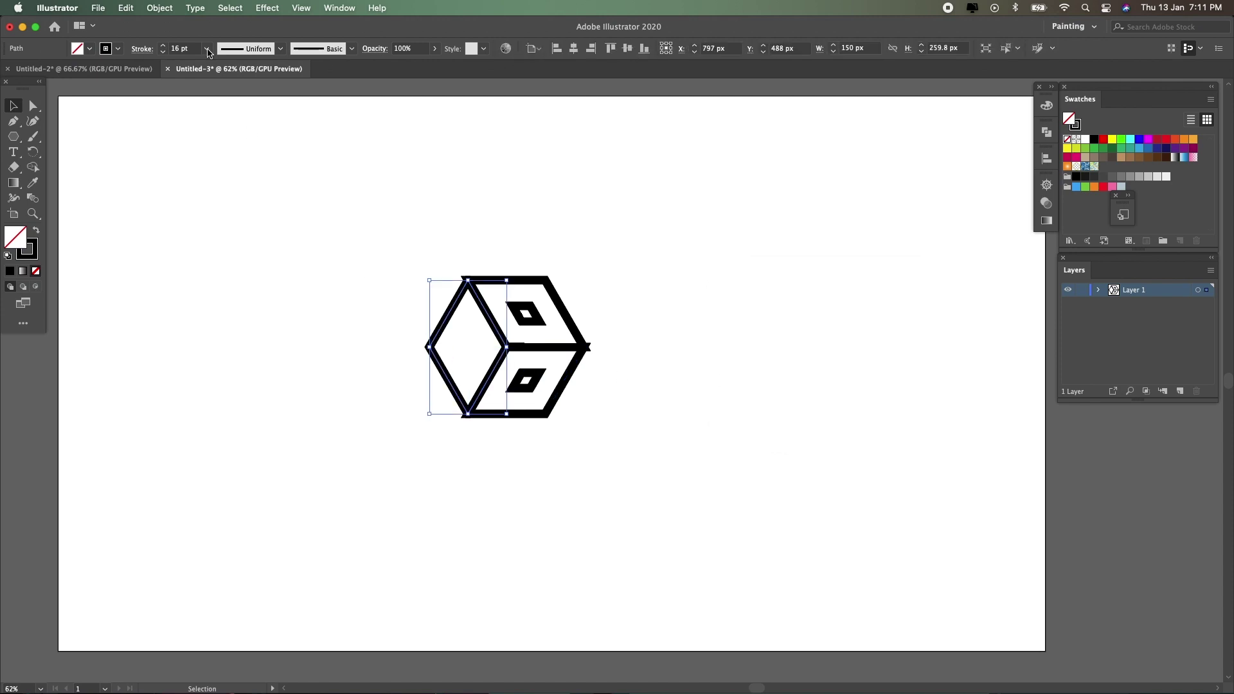
{"action": "left_click", "coordinate": [160, 8]}
{"action": "mouse_move", "coordinate": [156, 330]}
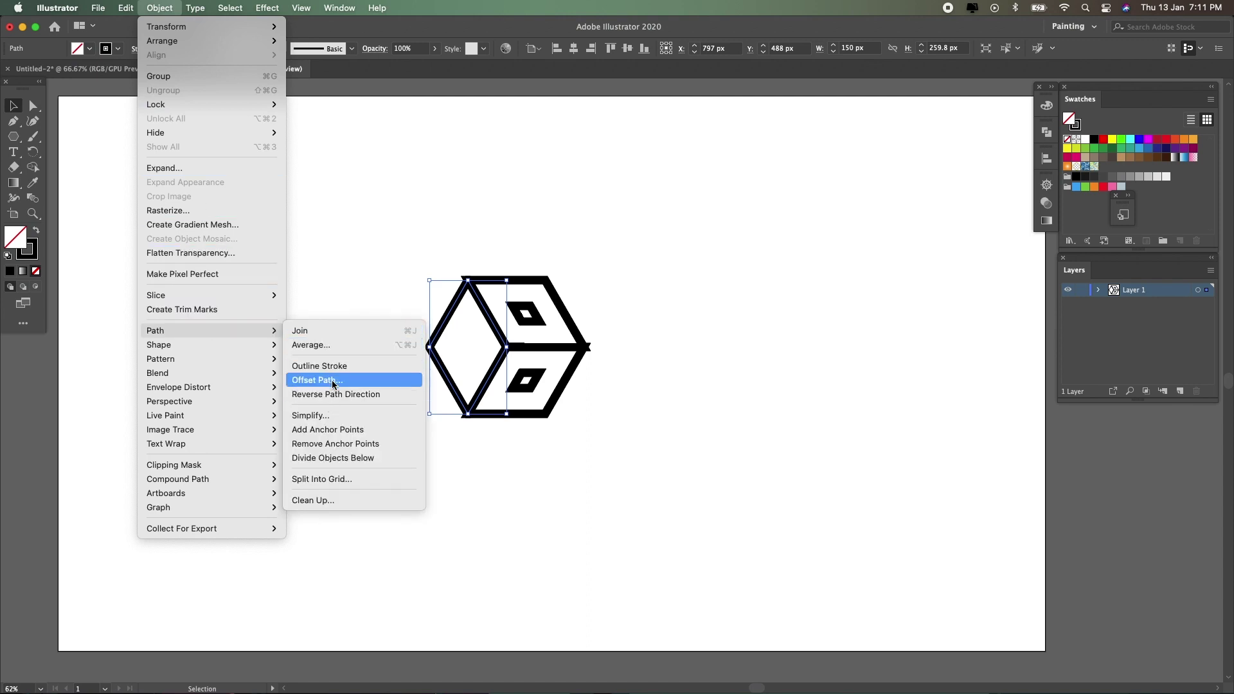
{"action": "left_click", "coordinate": [329, 380]}
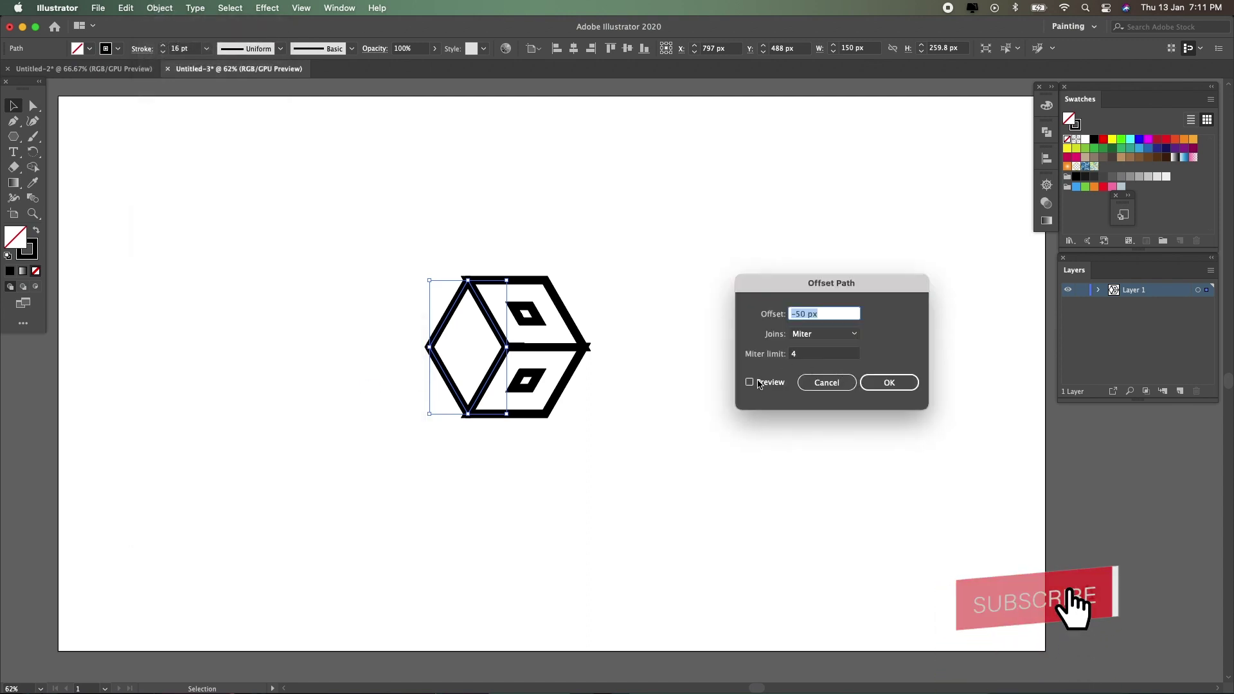
{"action": "left_click", "coordinate": [750, 383]}
{"action": "left_click", "coordinate": [889, 382]}
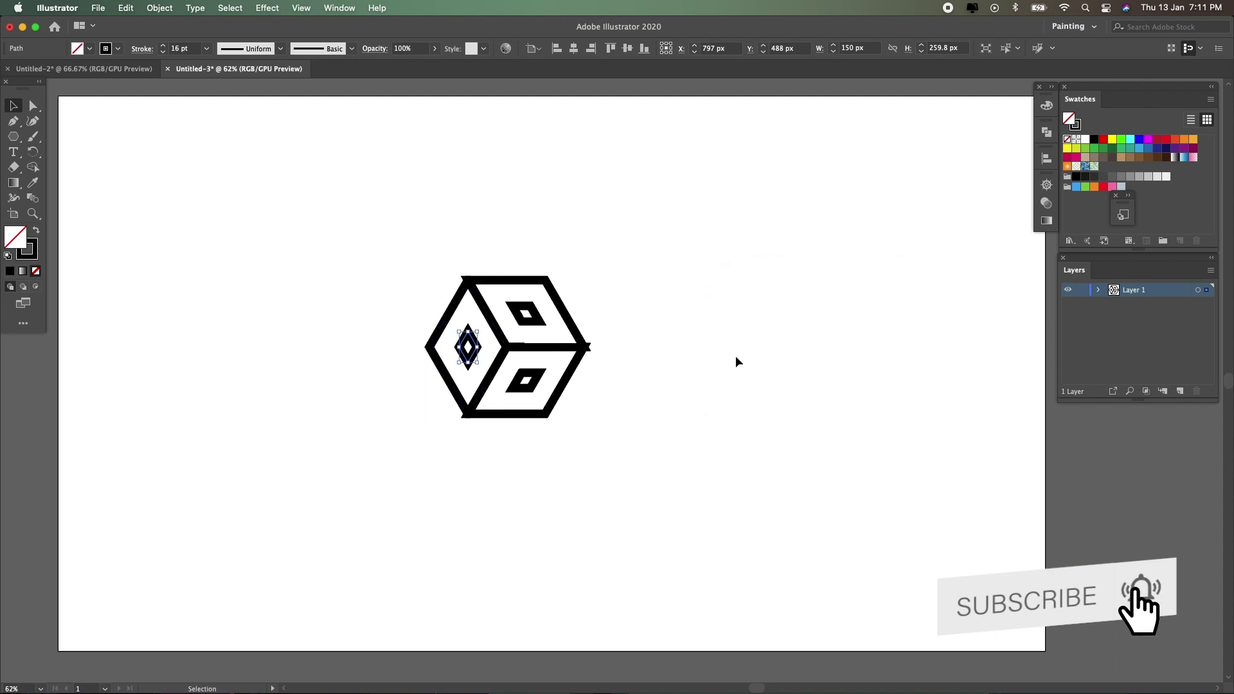
{"action": "left_click", "coordinate": [641, 341]}
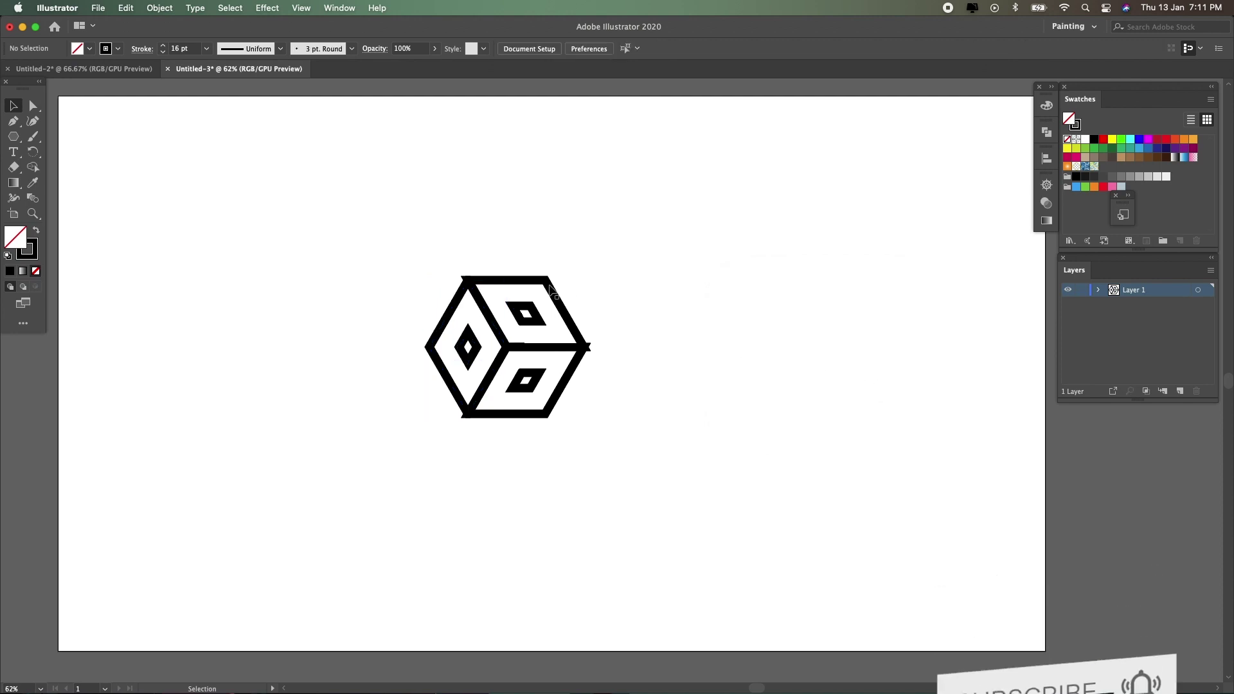
- Make a blend between the top face outline and its inner diamond
{"action": "left_click", "coordinate": [529, 315]}
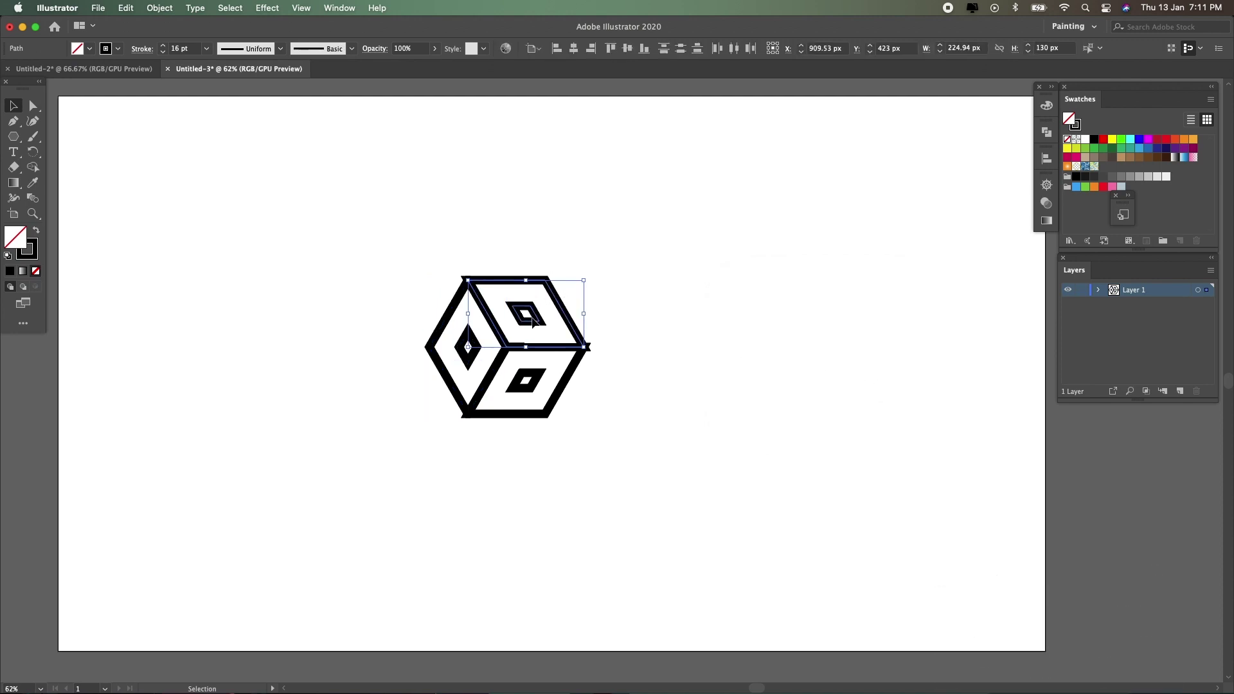
{"action": "left_click", "coordinate": [150, 9]}
{"action": "mouse_move", "coordinate": [156, 373]}
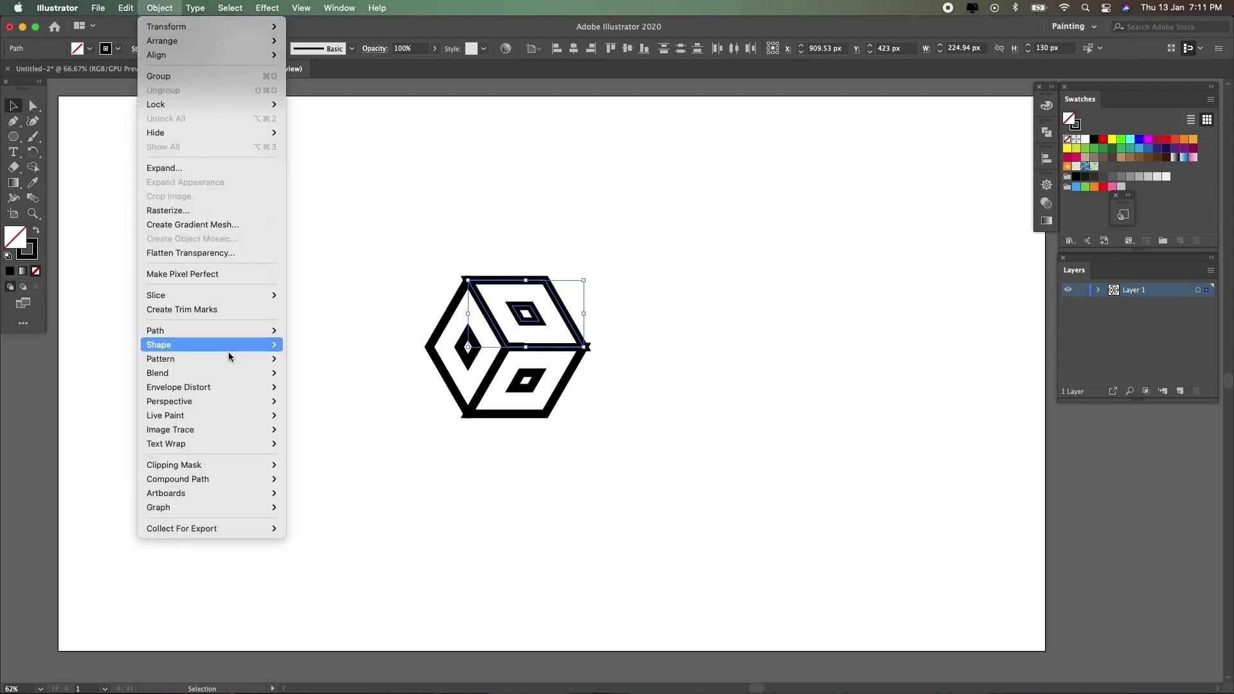
{"action": "left_click", "coordinate": [319, 372]}
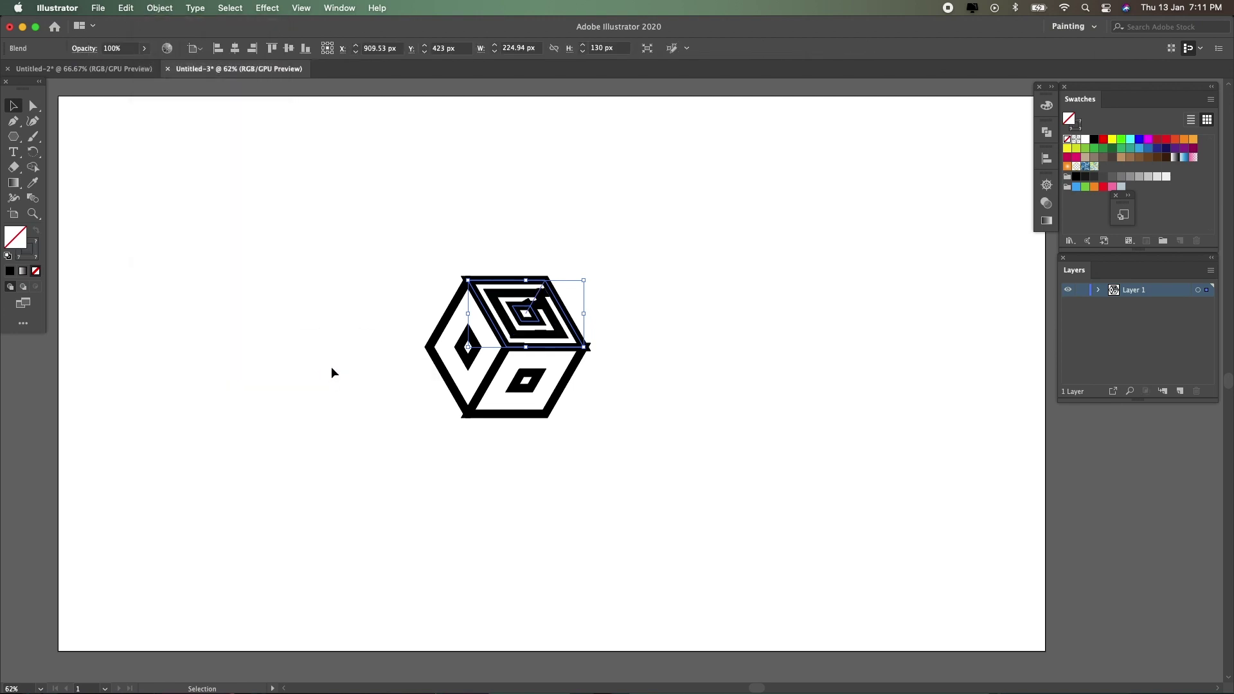
{"action": "key", "text": "ctrl+z"}
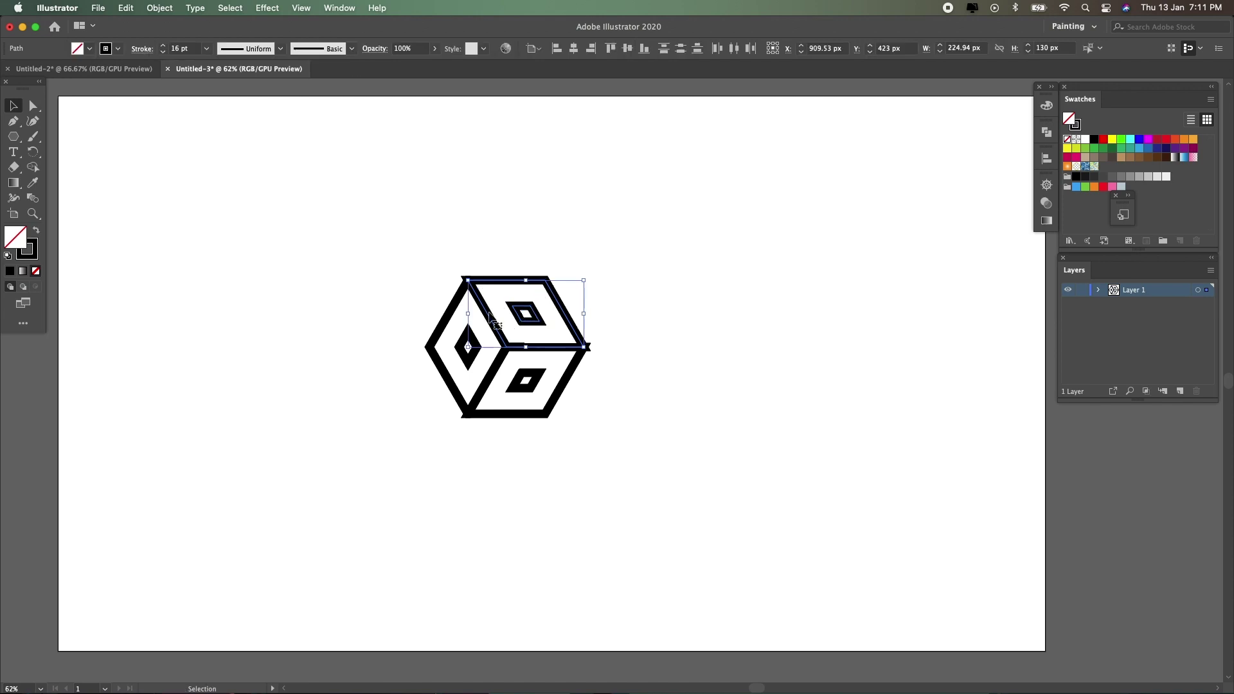
{"action": "left_click", "coordinate": [507, 267]}
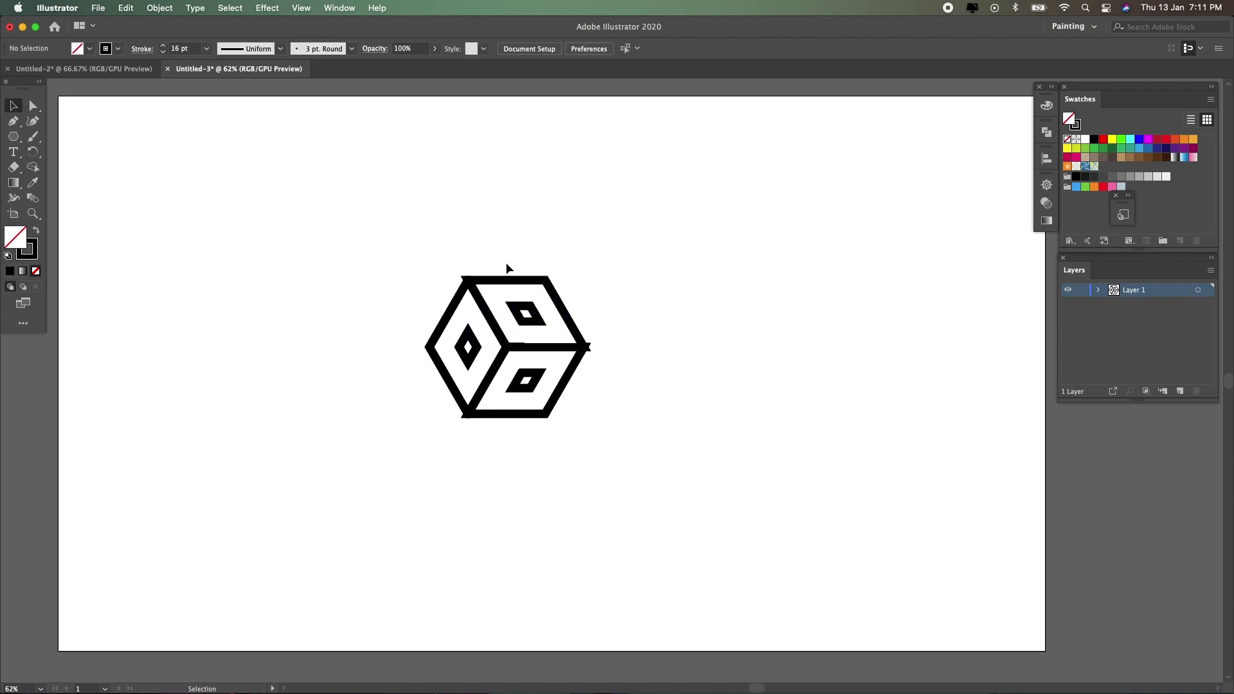
{"action": "left_click", "coordinate": [525, 314]}
{"action": "left_click", "coordinate": [154, 8]}
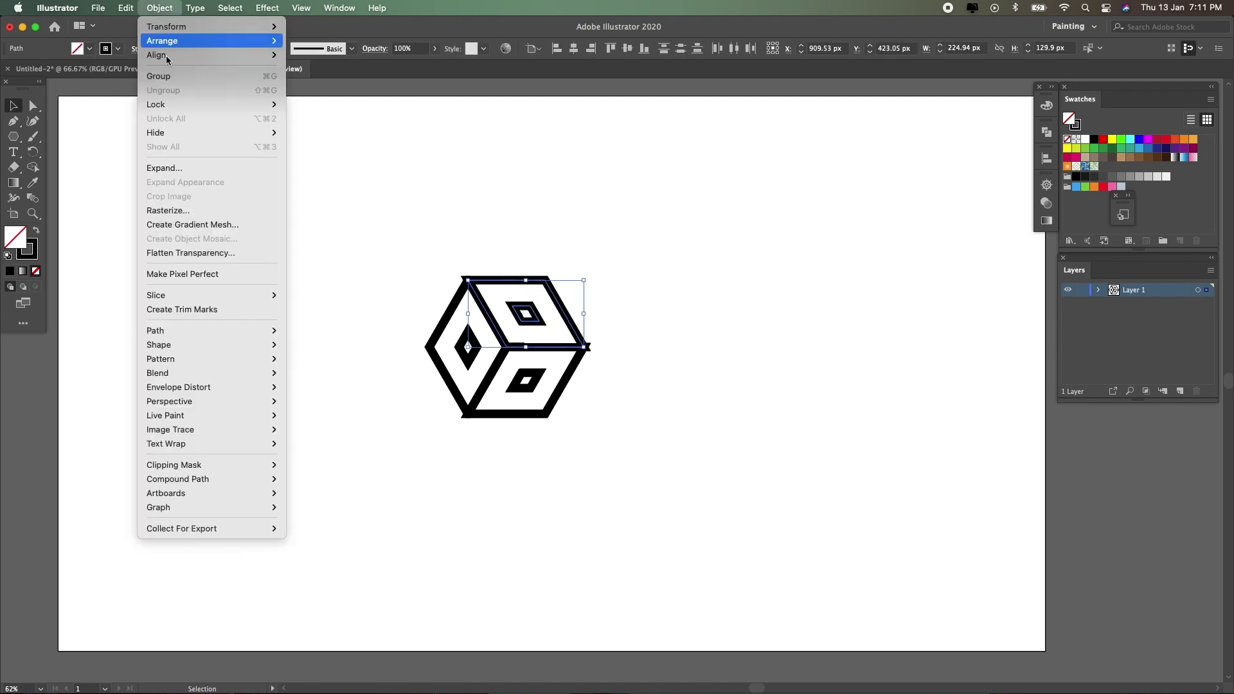
{"action": "mouse_move", "coordinate": [212, 373]}
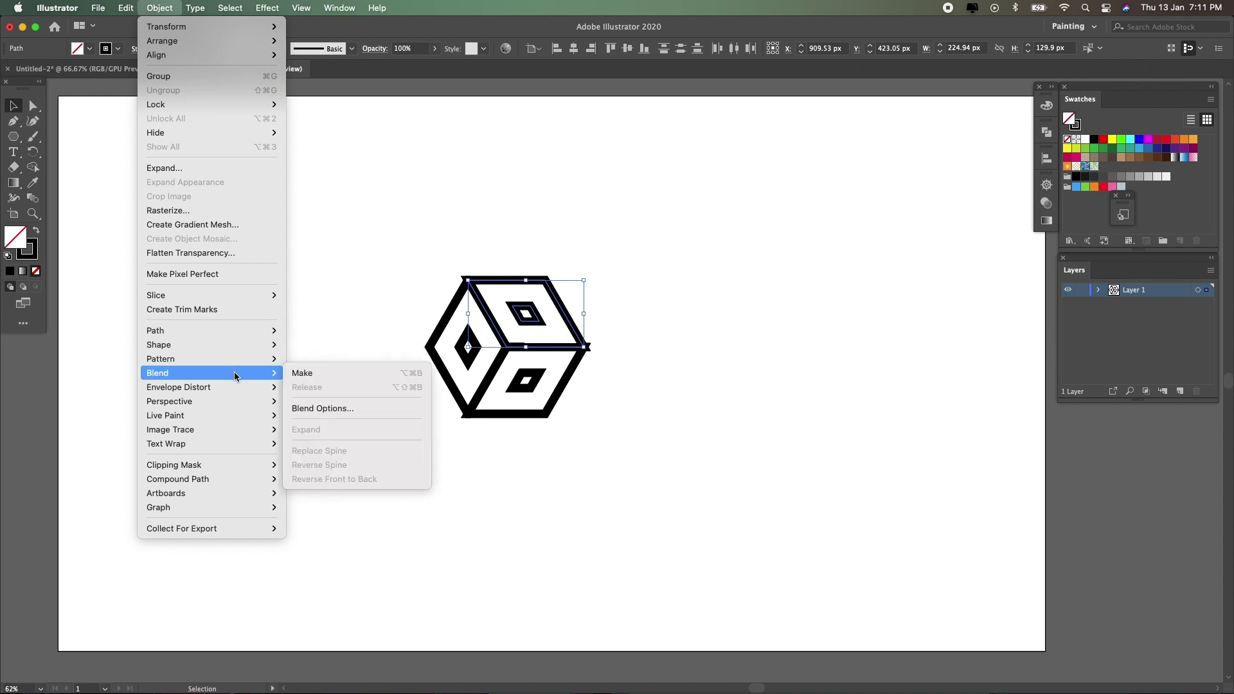
{"action": "left_click", "coordinate": [308, 375]}
{"action": "key", "text": "ctrl+alt+b"}
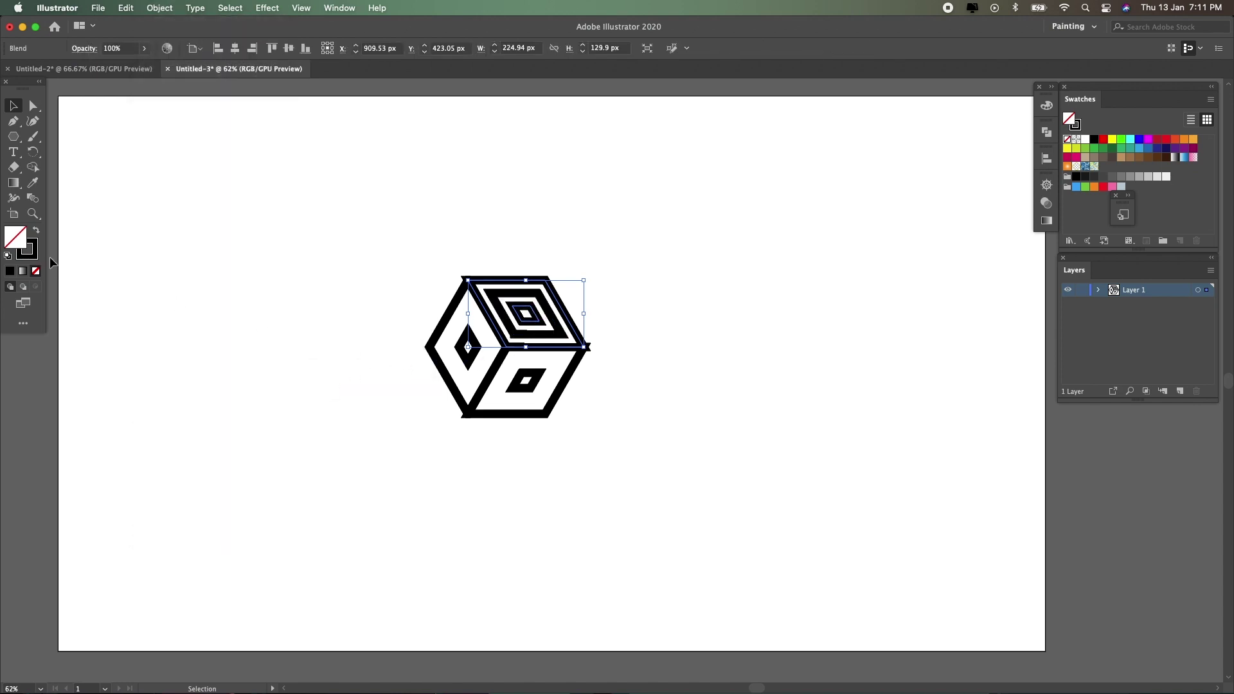
- Set the Blend Options spacing to Specified Steps 1, then deselect
{"action": "double_click", "coordinate": [33, 198]}
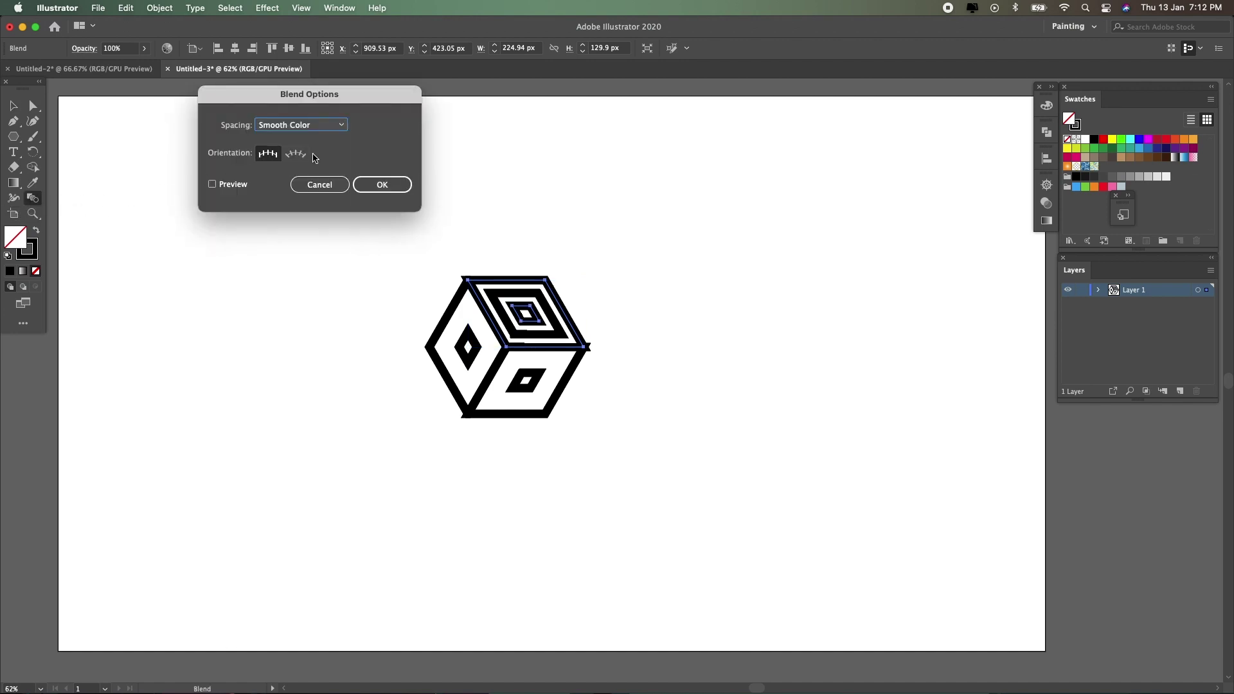
{"action": "left_click", "coordinate": [322, 130]}
{"action": "left_click", "coordinate": [313, 152]}
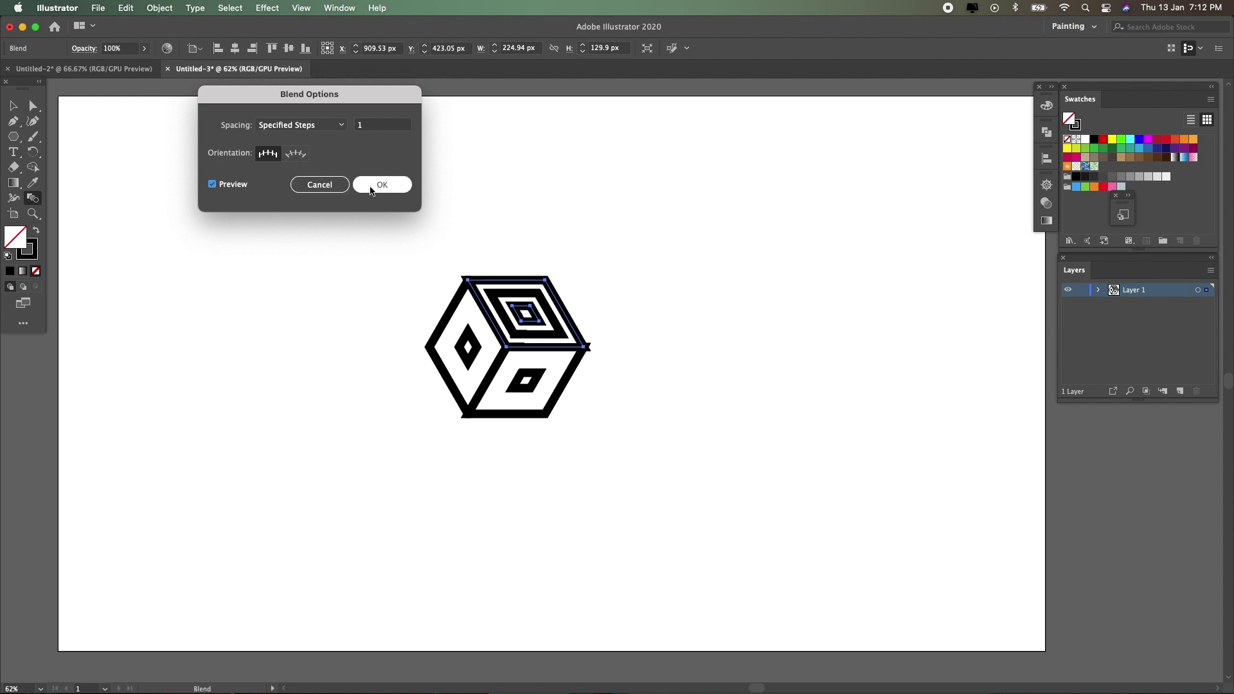
{"action": "left_click", "coordinate": [380, 185]}
{"action": "left_click", "coordinate": [13, 106]}
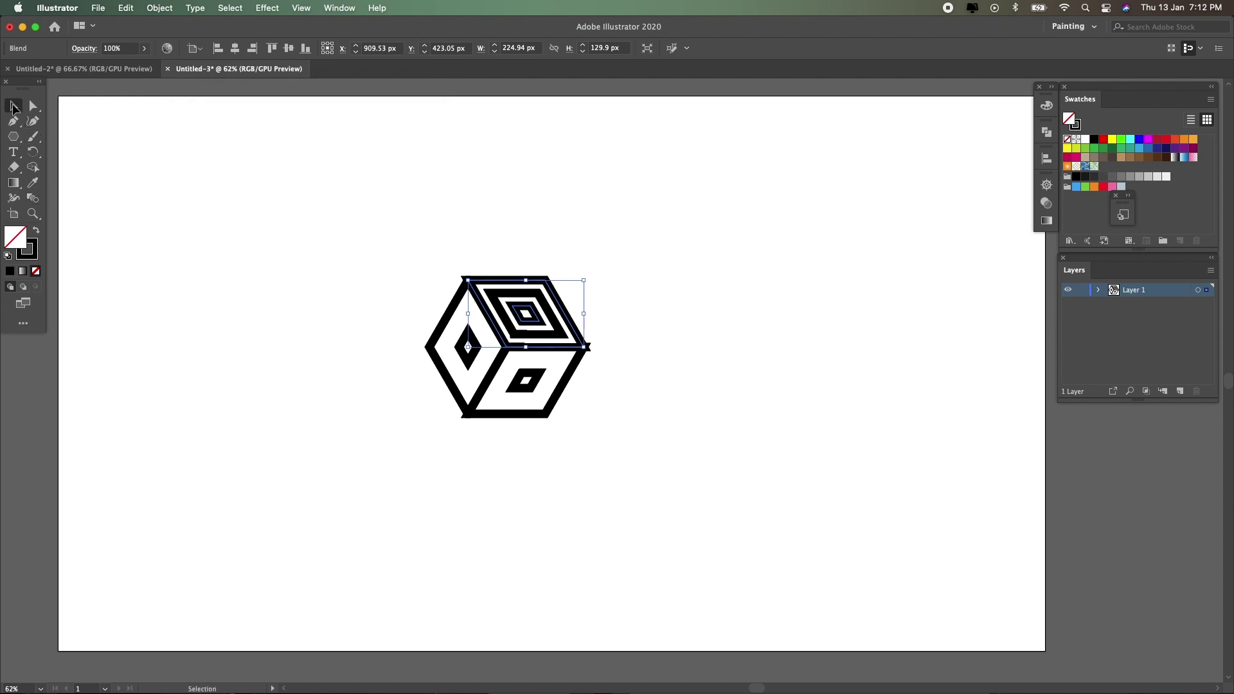
{"action": "left_click", "coordinate": [513, 463]}
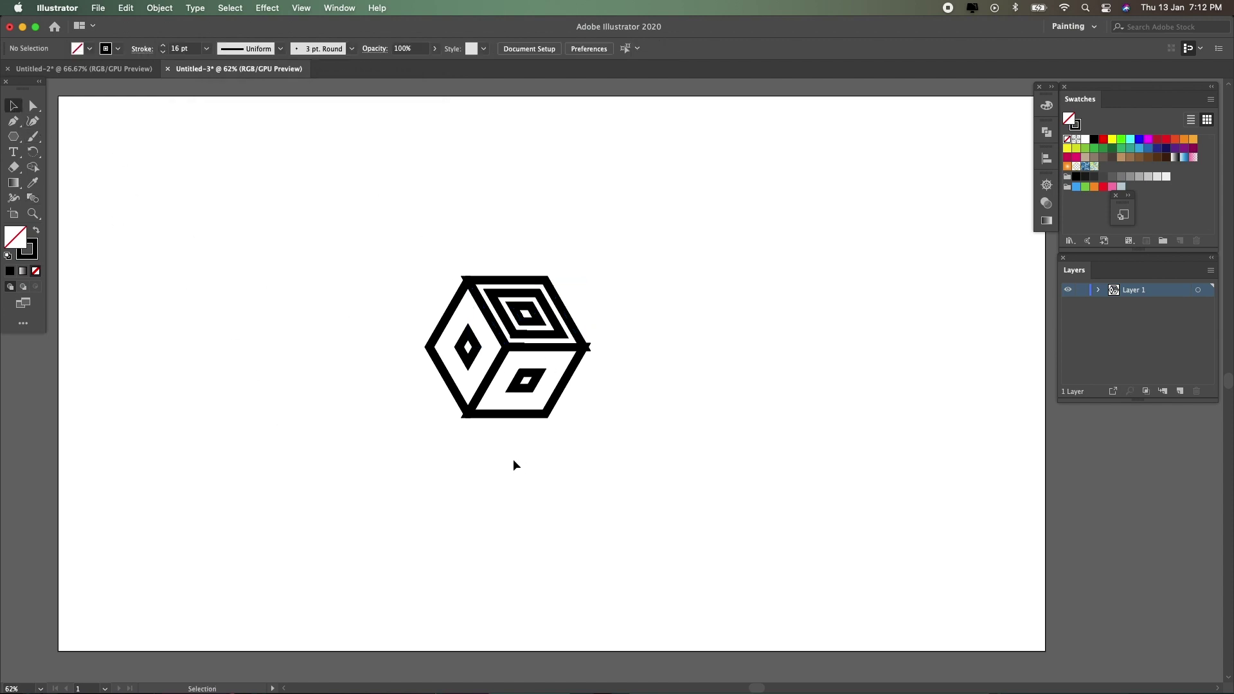
- Blend the bottom-right face outline into its inner diamond
{"action": "left_click", "coordinate": [523, 389]}
{"action": "left_click", "coordinate": [159, 9]}
{"action": "mouse_move", "coordinate": [157, 373]}
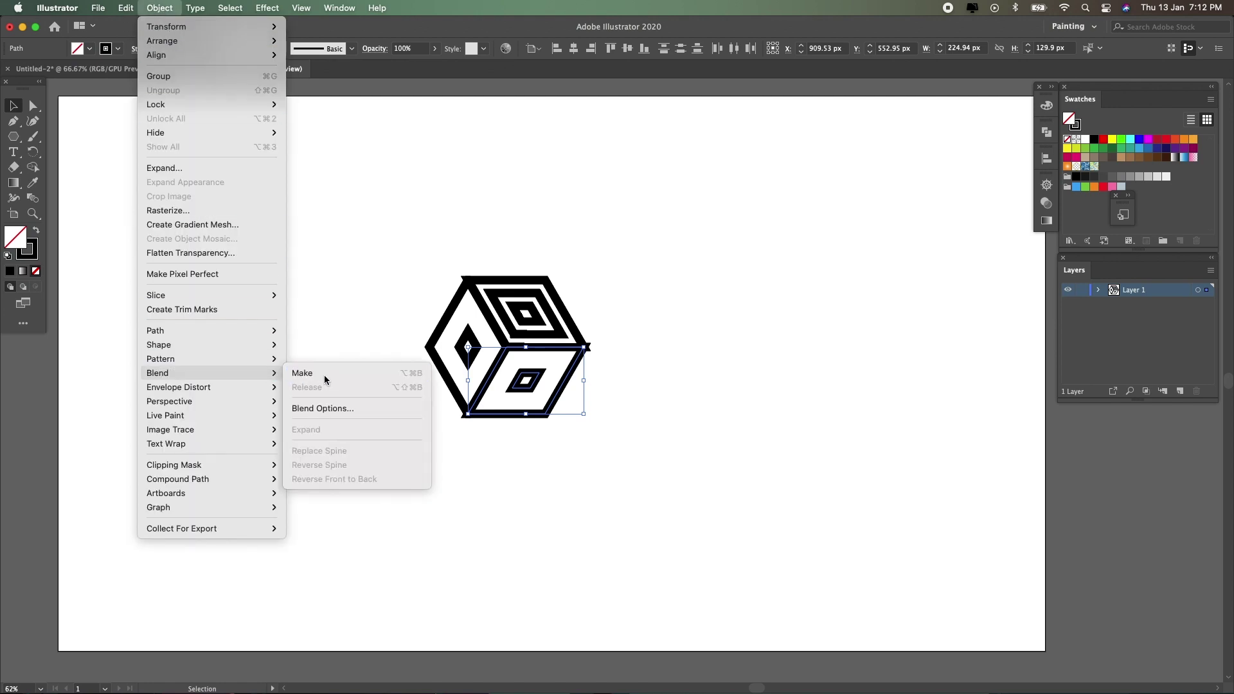
{"action": "left_click", "coordinate": [325, 375]}
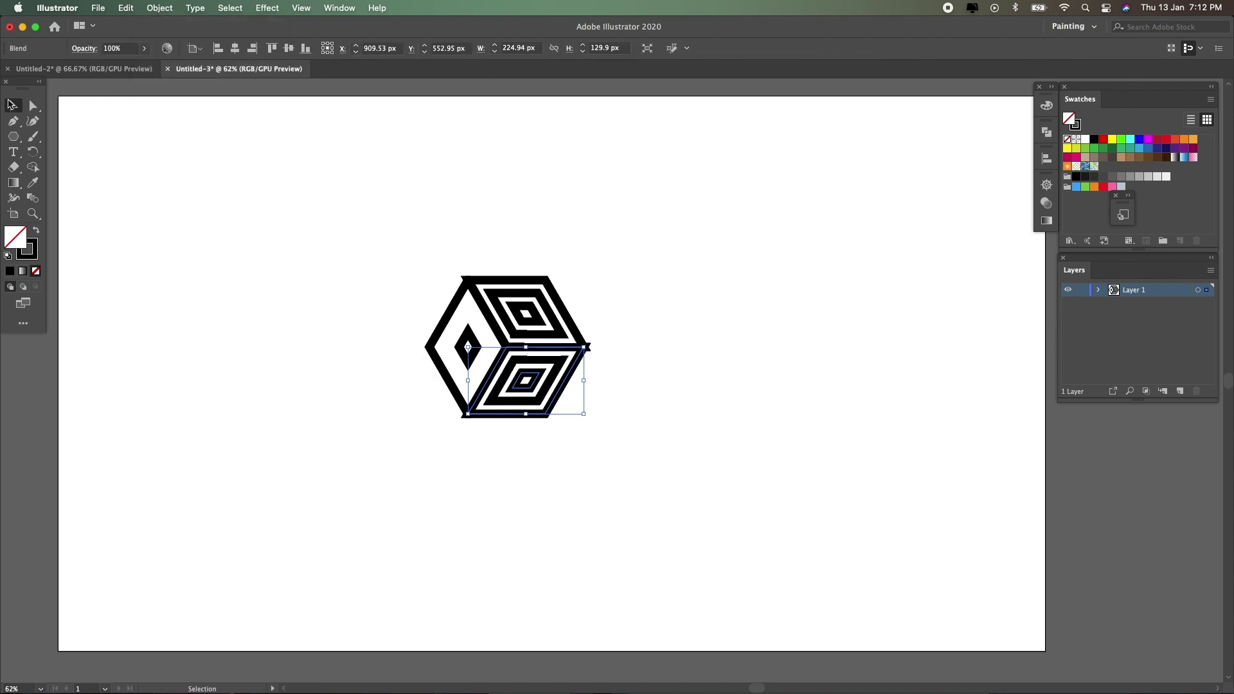
{"action": "left_click", "coordinate": [419, 391]}
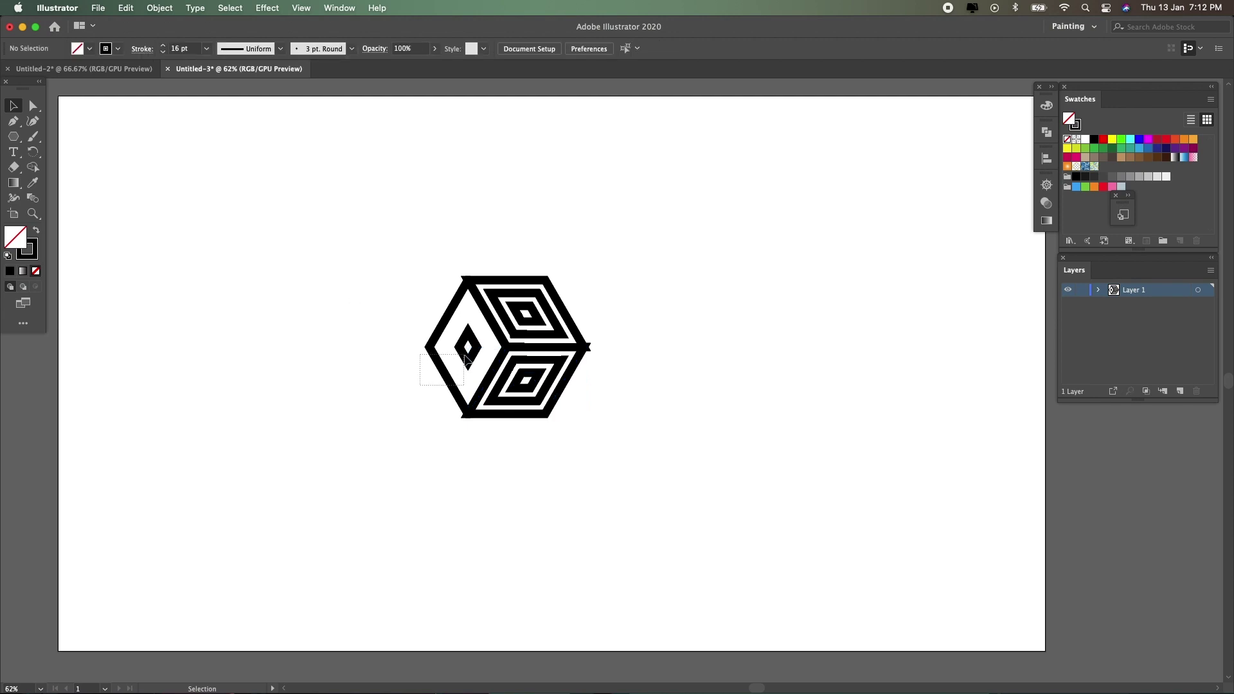
- Blend the left face's nested diamonds with Object > Blend > Make, then deselect
{"action": "left_click_drag", "start_coordinate": [466, 356], "coordinate": [464, 355]}
{"action": "left_click", "coordinate": [162, 8]}
{"action": "mouse_move", "coordinate": [160, 359]}
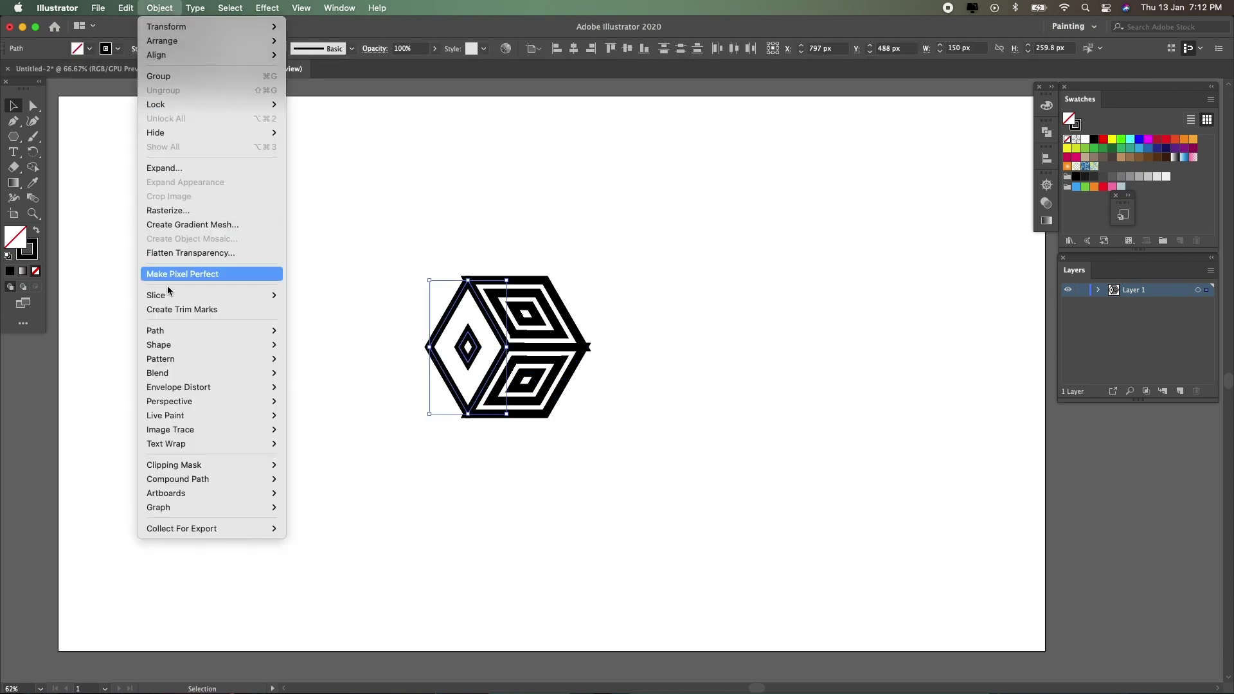
{"action": "left_click", "coordinate": [315, 375]}
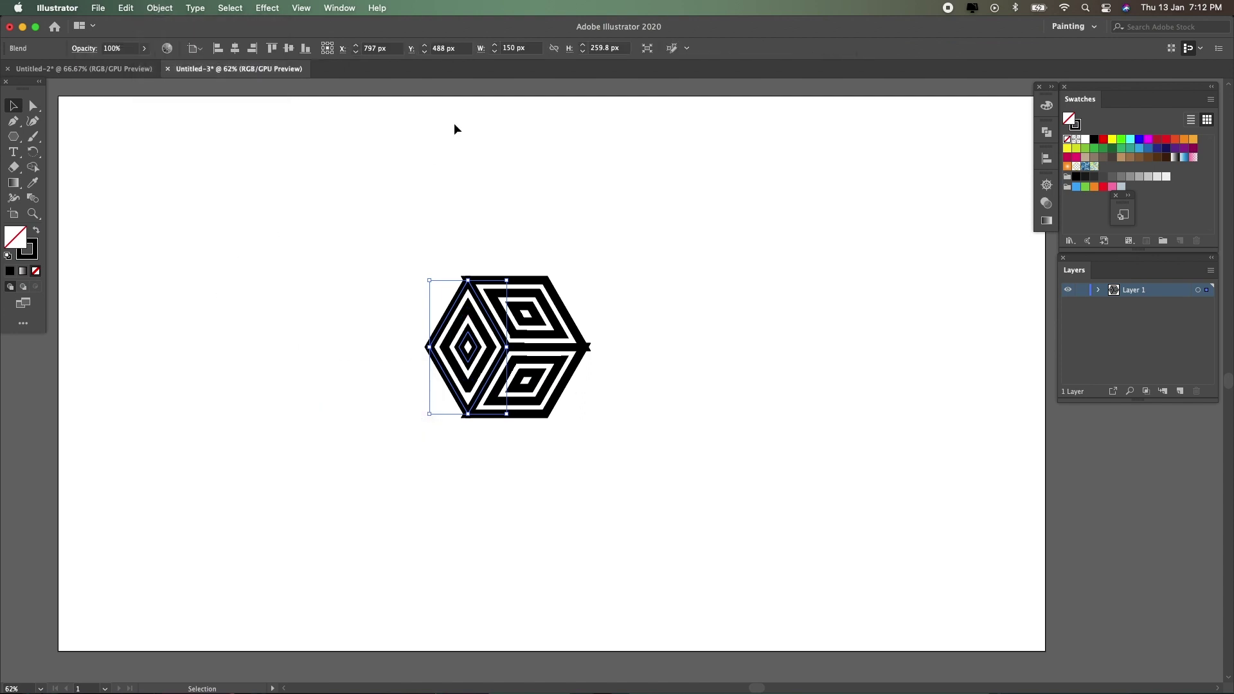
{"action": "left_click", "coordinate": [312, 135]}
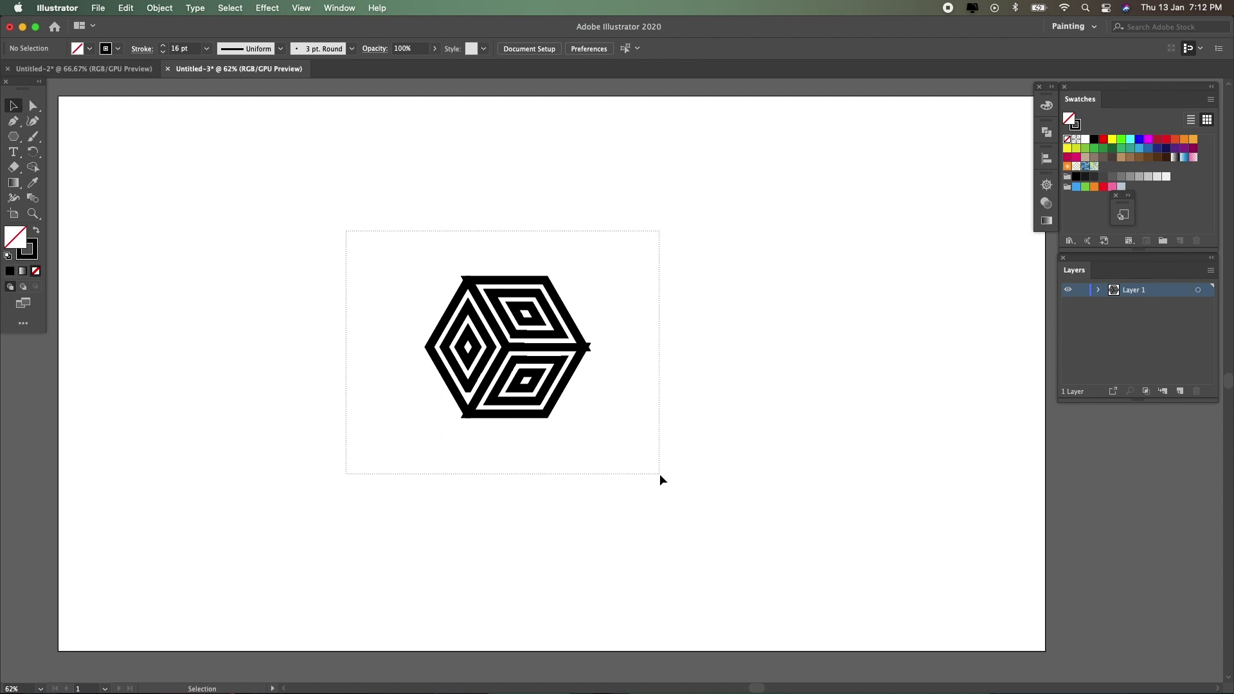
- Group all parts of the cube artwork
{"action": "left_click_drag", "start_coordinate": [405, 284], "coordinate": [660, 475]}
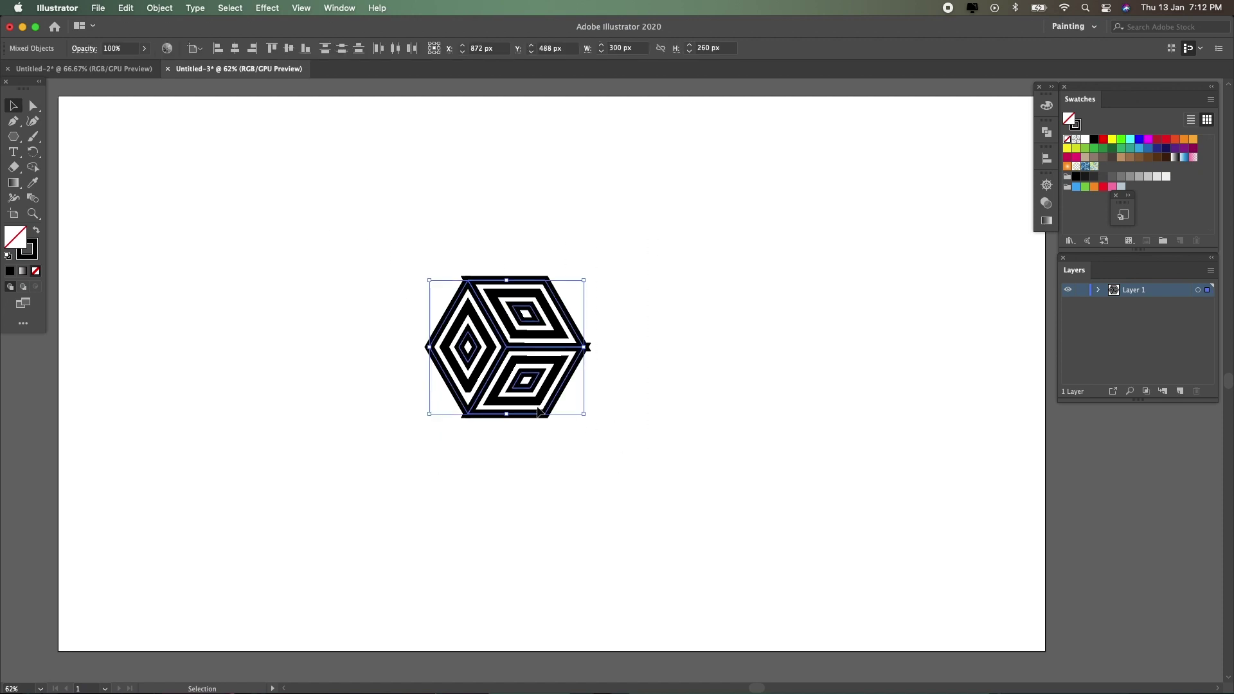
{"action": "right_click", "coordinate": [486, 341]}
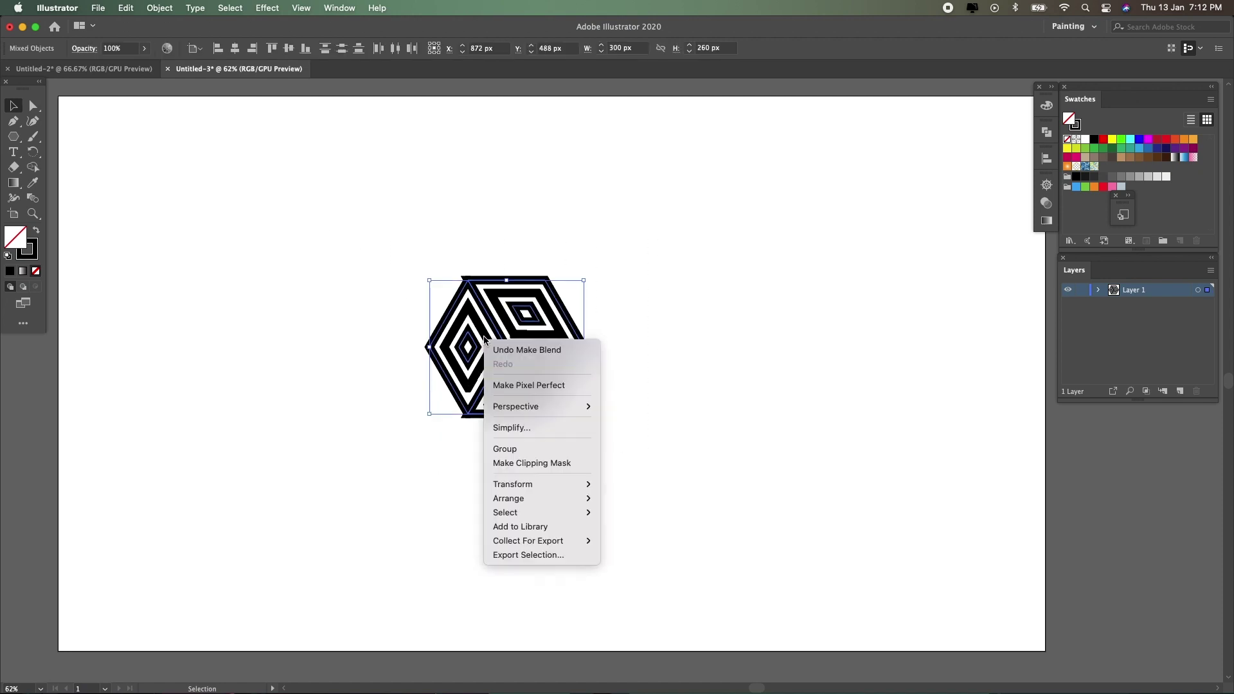
{"action": "left_click", "coordinate": [583, 448]}
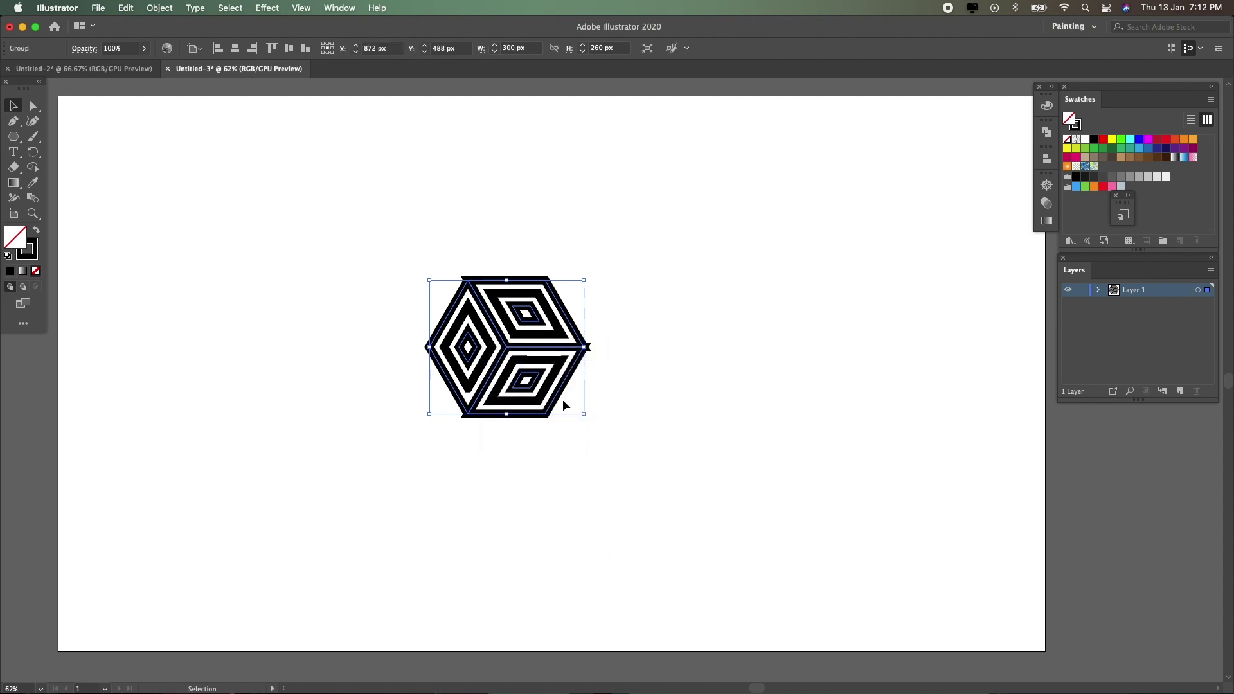
{"action": "left_click", "coordinate": [646, 337]}
- Turn the grouped cube into a new pattern with Object > Pattern > Make
{"action": "left_click_drag", "start_coordinate": [377, 241], "coordinate": [642, 463]}
{"action": "left_click", "coordinate": [161, 9]}
{"action": "mouse_move", "coordinate": [183, 359]}
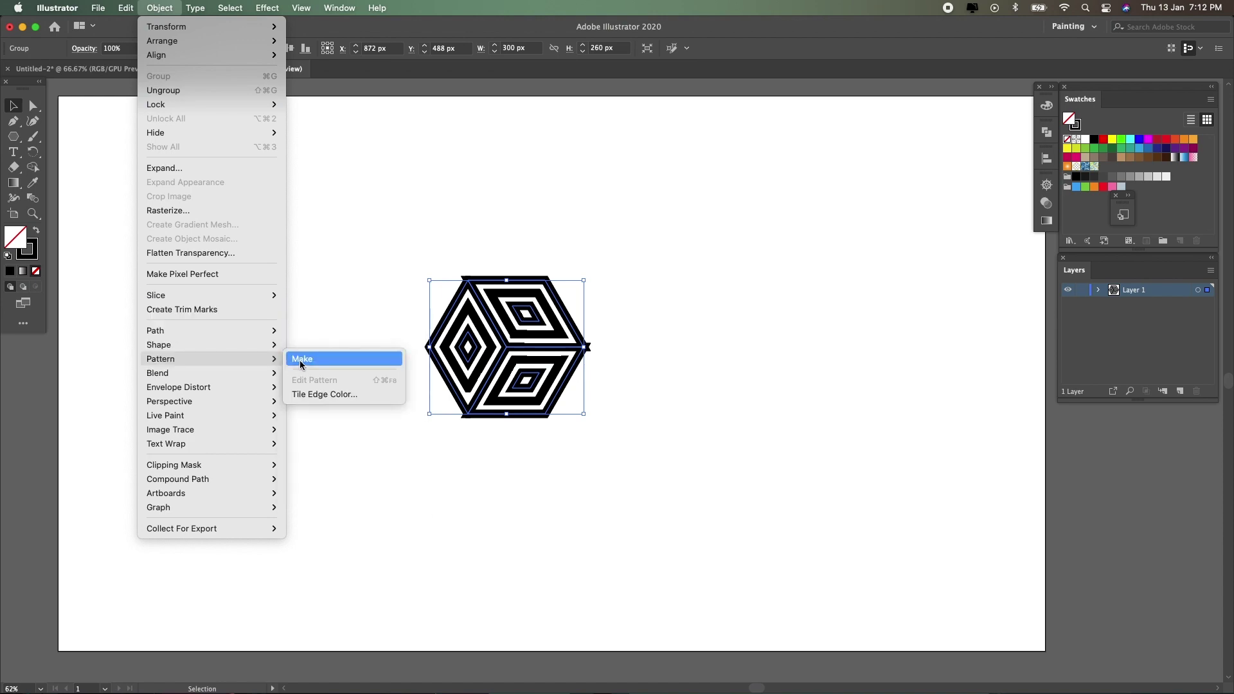
{"action": "left_click", "coordinate": [311, 360]}
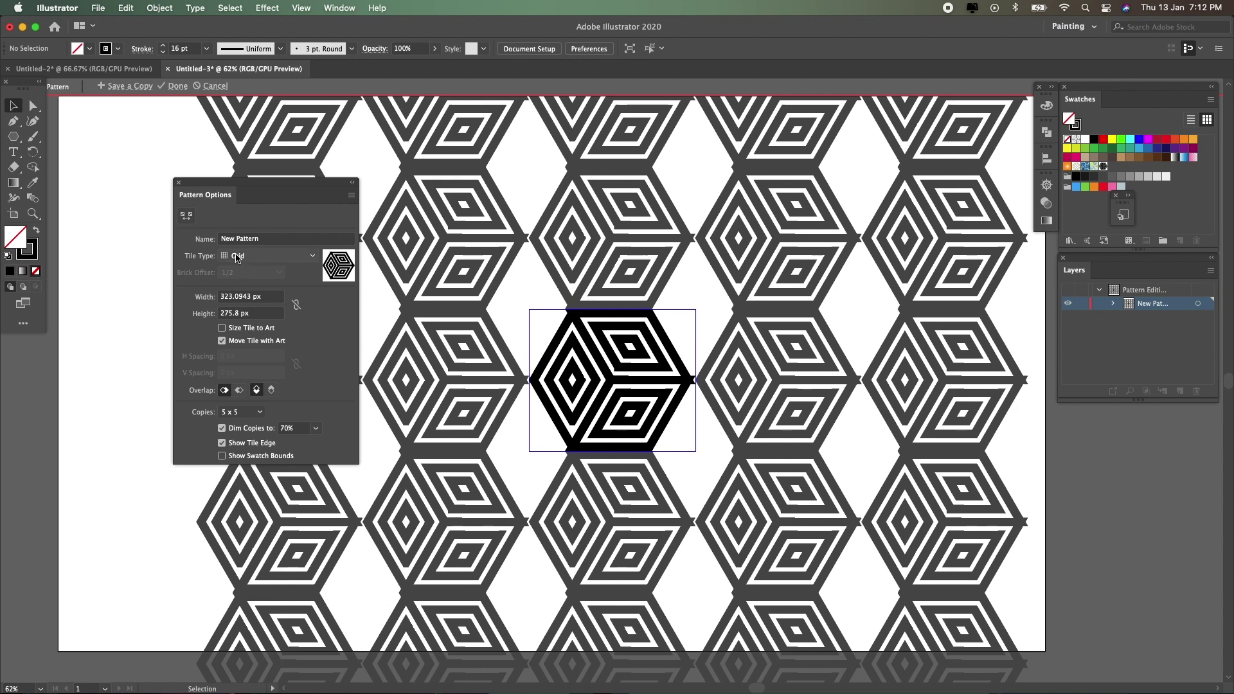
- Set the pattern tile type to Hex by Column and tile width to about 306 px
{"action": "left_click", "coordinate": [237, 257]}
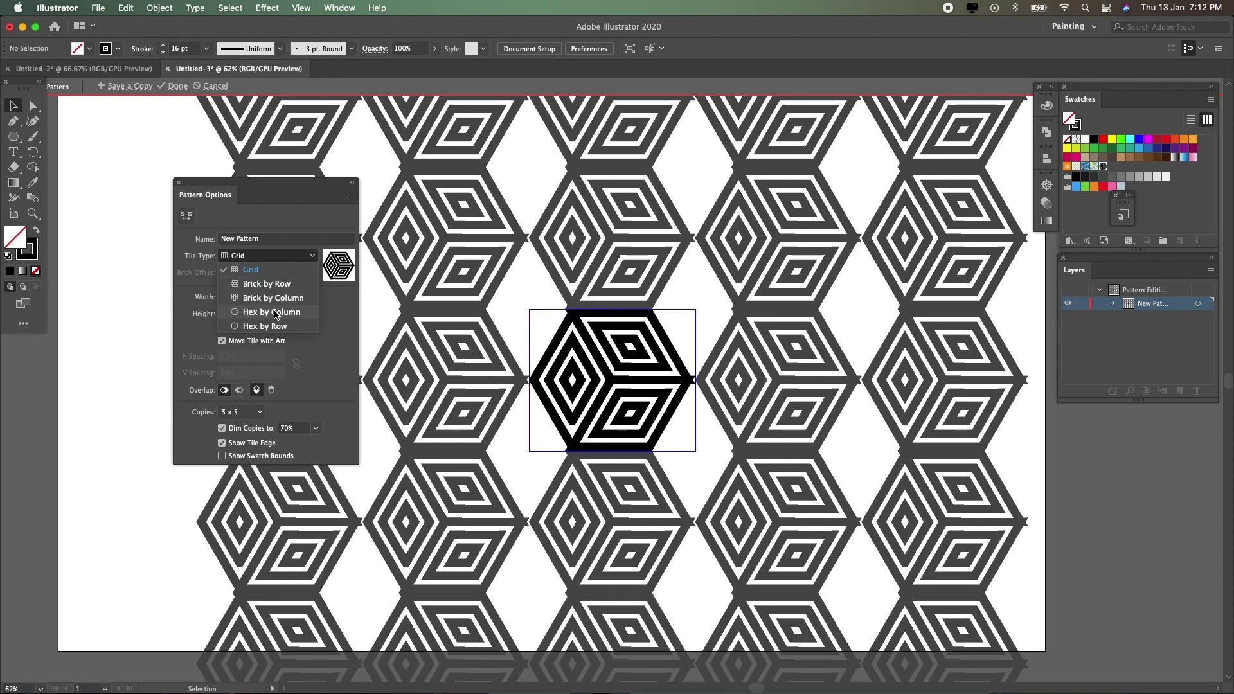
{"action": "left_click", "coordinate": [271, 314]}
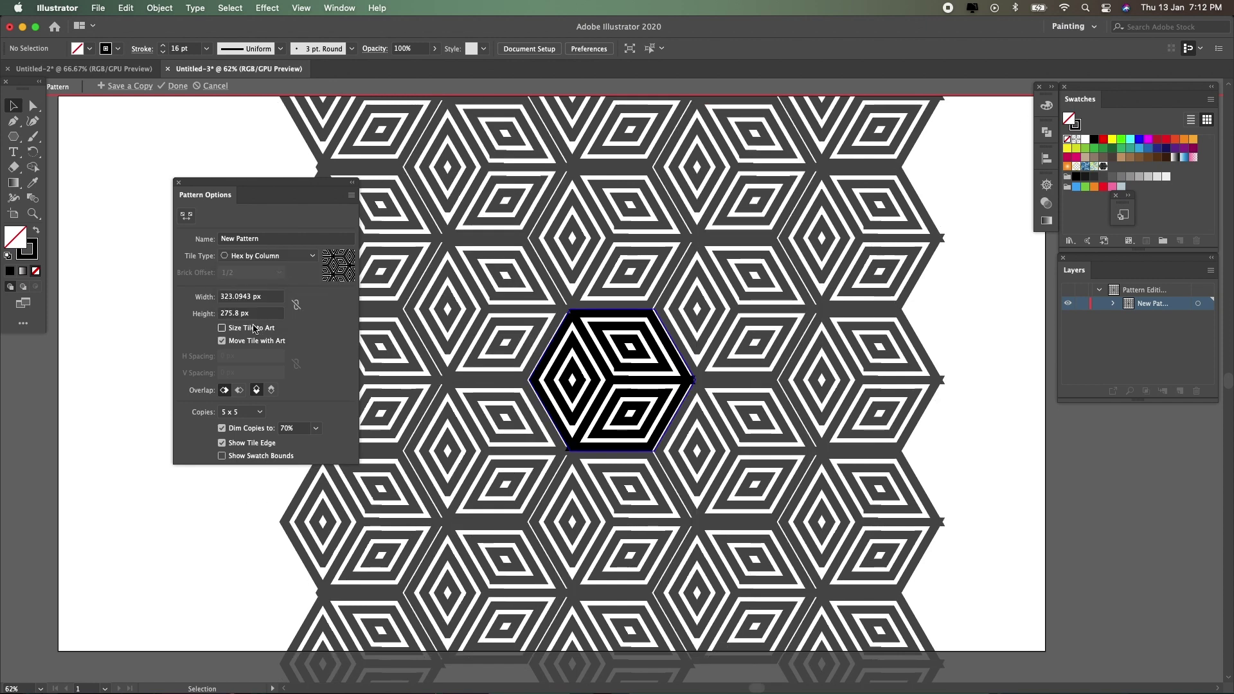
{"action": "left_click", "coordinate": [261, 299]}
{"action": "key", "text": "super+a"}
{"action": "type", "text": "318"}
{"action": "key", "text": "Return"}
{"action": "key", "text": "Down"}
{"action": "key", "text": "Down"}
{"action": "key", "text": "Down"}
{"action": "key", "text": "Down"}
{"action": "key", "text": "Down"}
{"action": "key", "text": "Down"}
{"action": "key", "text": "Down"}
{"action": "key", "text": "Down"}
{"action": "key", "text": "Down"}
{"action": "key", "text": "Down"}
{"action": "key", "text": "Down"}
{"action": "key", "text": "Down"}
{"action": "key", "text": "Up"}
{"action": "key", "text": "Up"}
{"action": "key", "text": "Up"}
{"action": "key", "text": "Up"}
{"action": "key", "text": "Up"}
{"action": "key", "text": "Up"}
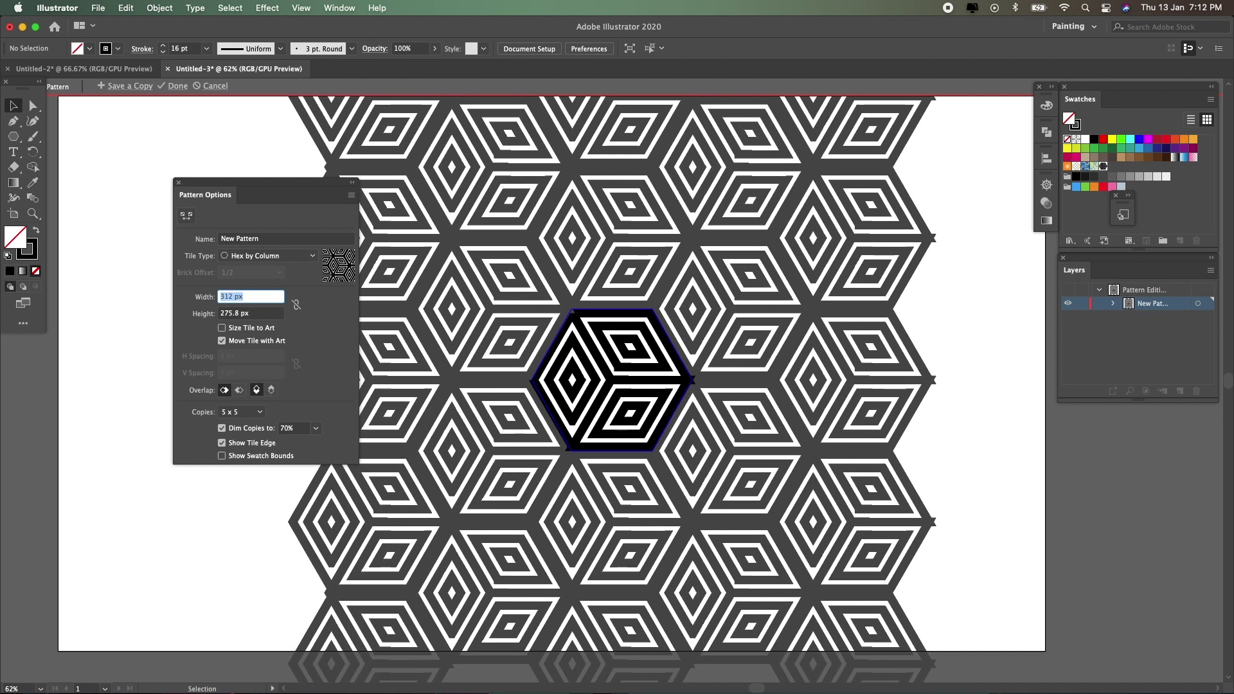
{"action": "key", "text": "Down"}
{"action": "key", "text": "Down"}
{"action": "key", "text": "Down"}
{"action": "key", "text": "Down"}
{"action": "key", "text": "Down"}
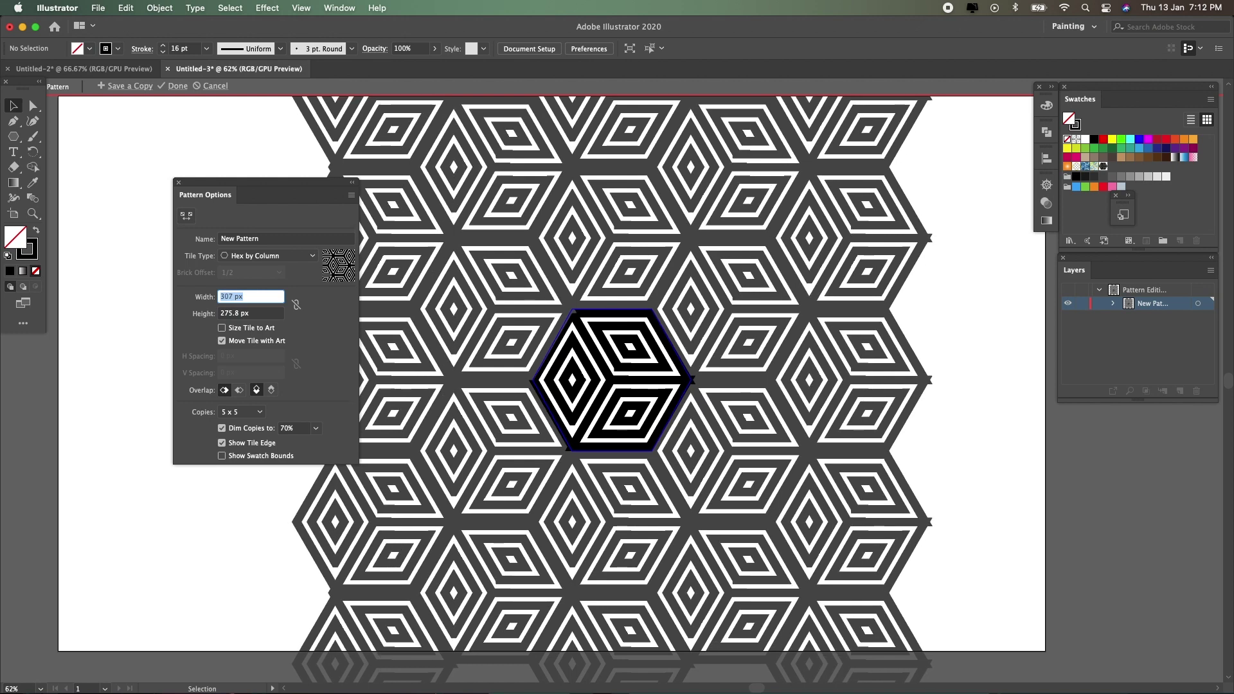
{"action": "key", "text": "Down"}
{"action": "key", "text": "Down"}
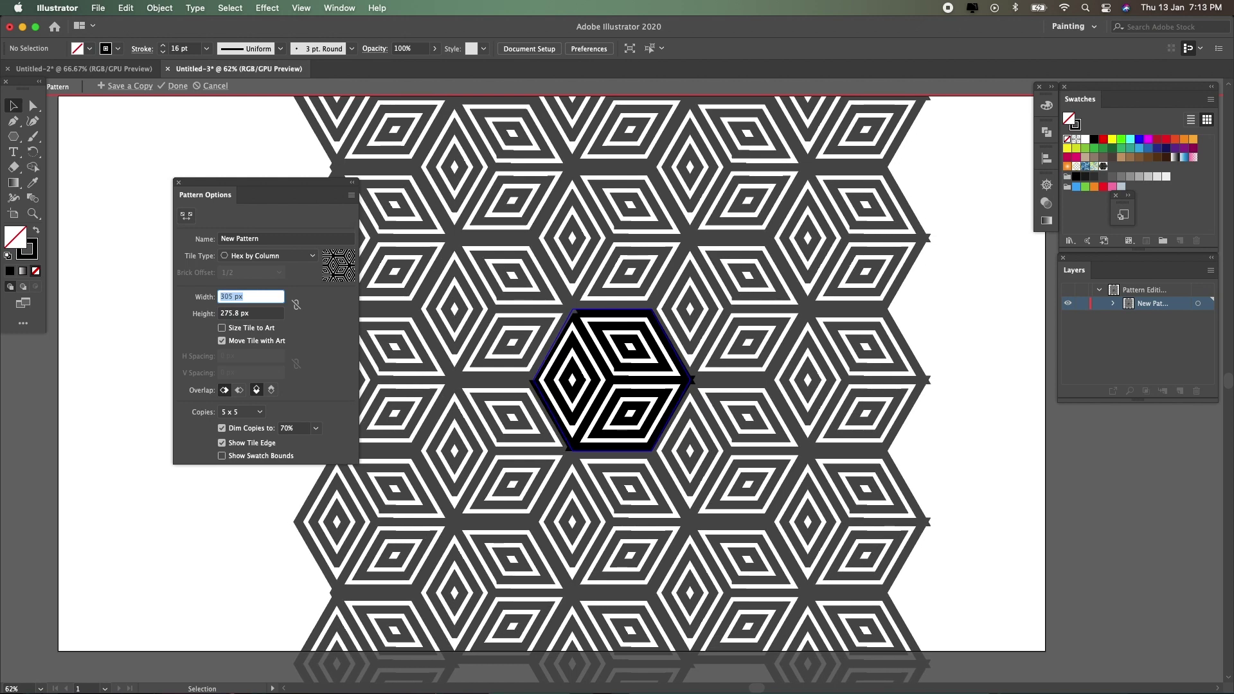
{"action": "key", "text": "Return"}
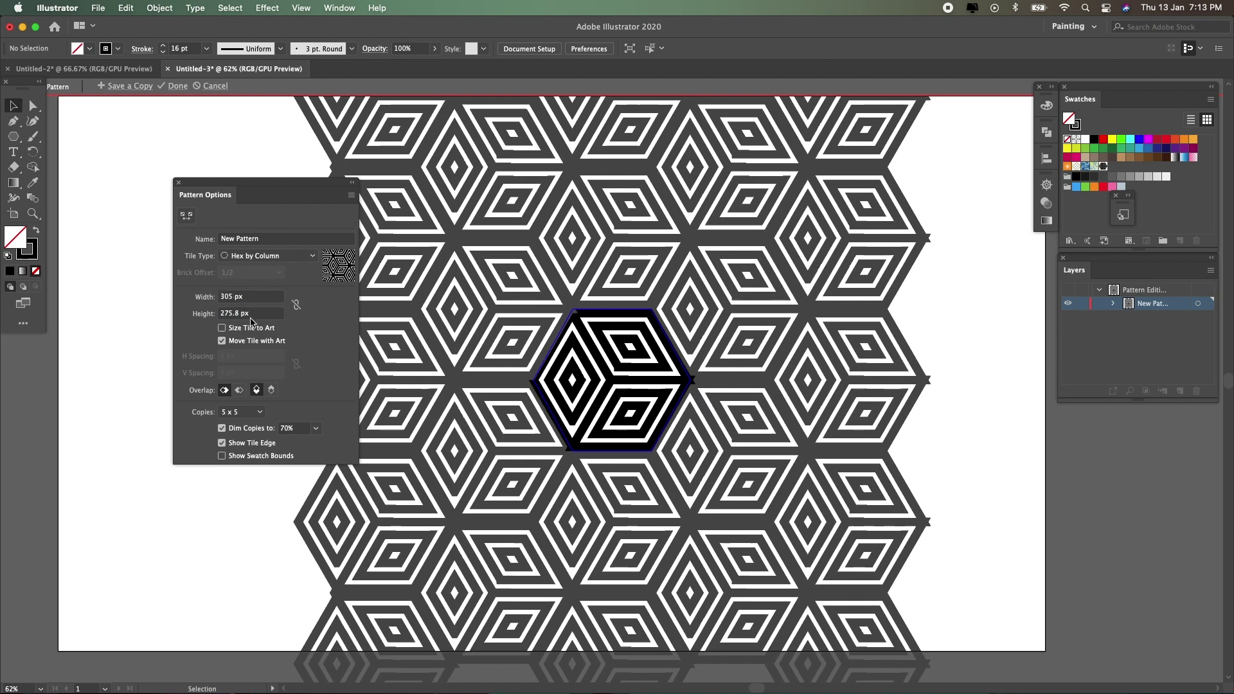
- Set the tile height to 263 px, fine-tune the width, and finish pattern editing
{"action": "left_click", "coordinate": [237, 313]}
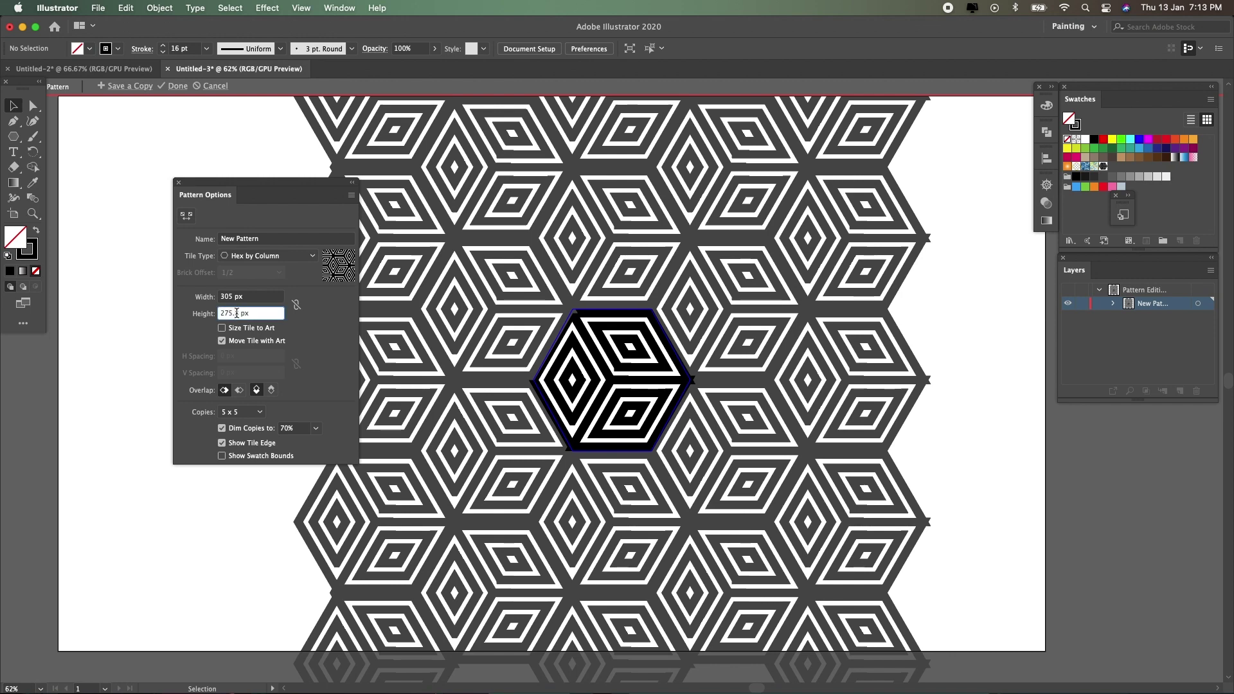
{"action": "key", "text": "Down"}
{"action": "key", "text": "Down"}
{"action": "key", "text": "Down"}
{"action": "key", "text": "Down"}
{"action": "key", "text": "Down"}
{"action": "key", "text": "Down"}
{"action": "key", "text": "Down"}
{"action": "key", "text": "Down"}
{"action": "key", "text": "Down"}
{"action": "key", "text": "Down"}
{"action": "key", "text": "Down"}
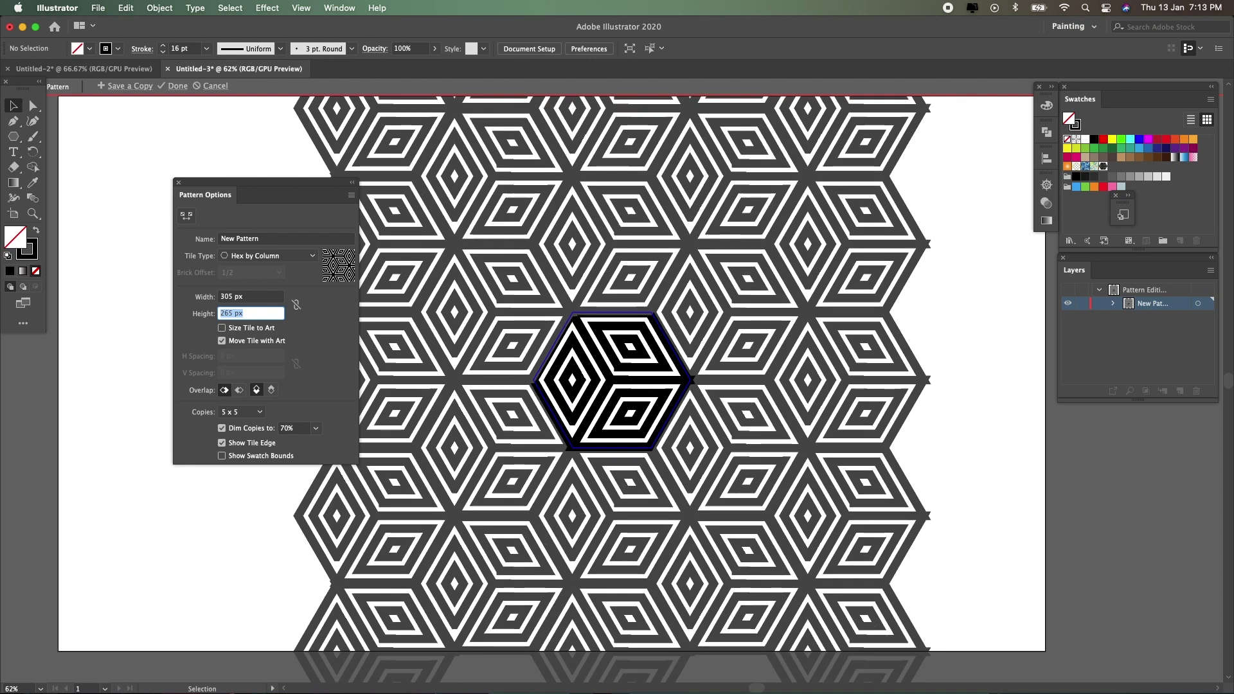
{"action": "key", "text": "Down"}
{"action": "key", "text": "Down"}
{"action": "key", "text": "Down"}
{"action": "key", "text": "Up"}
{"action": "key", "text": "Up"}
{"action": "left_click", "coordinate": [241, 296]}
{"action": "key", "text": "Down"}
{"action": "key", "text": "Down"}
{"action": "key", "text": "Down"}
{"action": "key", "text": "Down"}
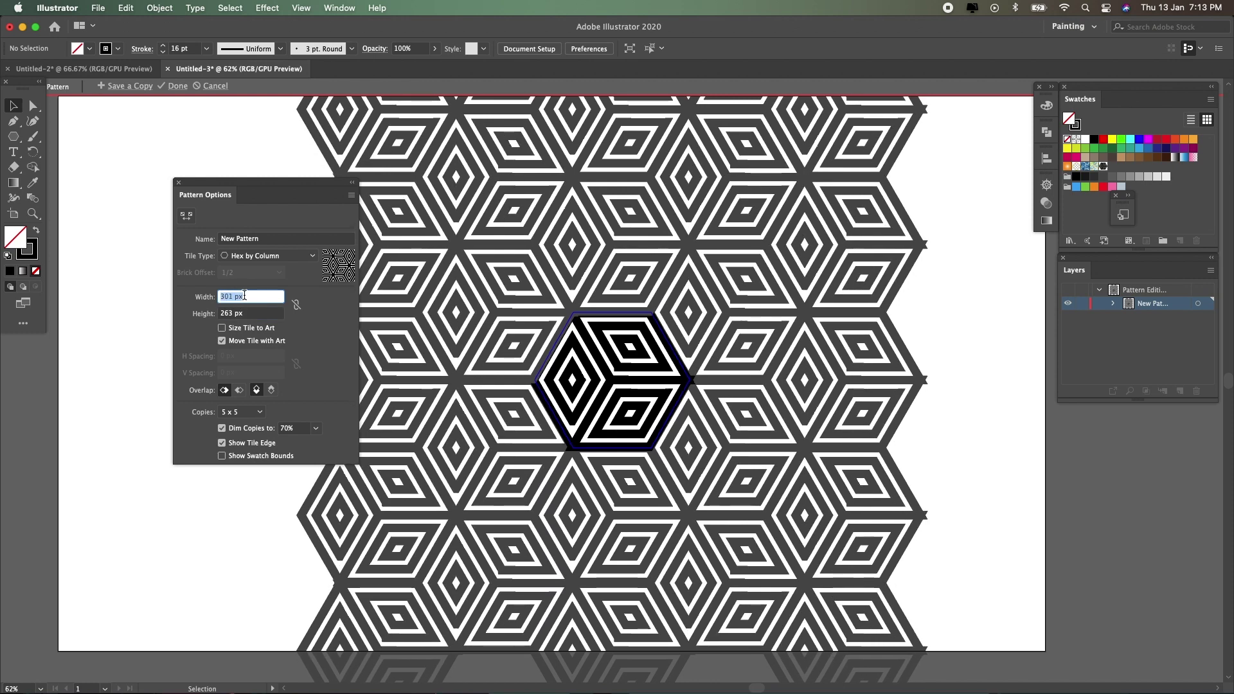
{"action": "key", "text": "Up"}
{"action": "key", "text": "Up"}
{"action": "key", "text": "Up"}
{"action": "key", "text": "Up"}
{"action": "key", "text": "Up"}
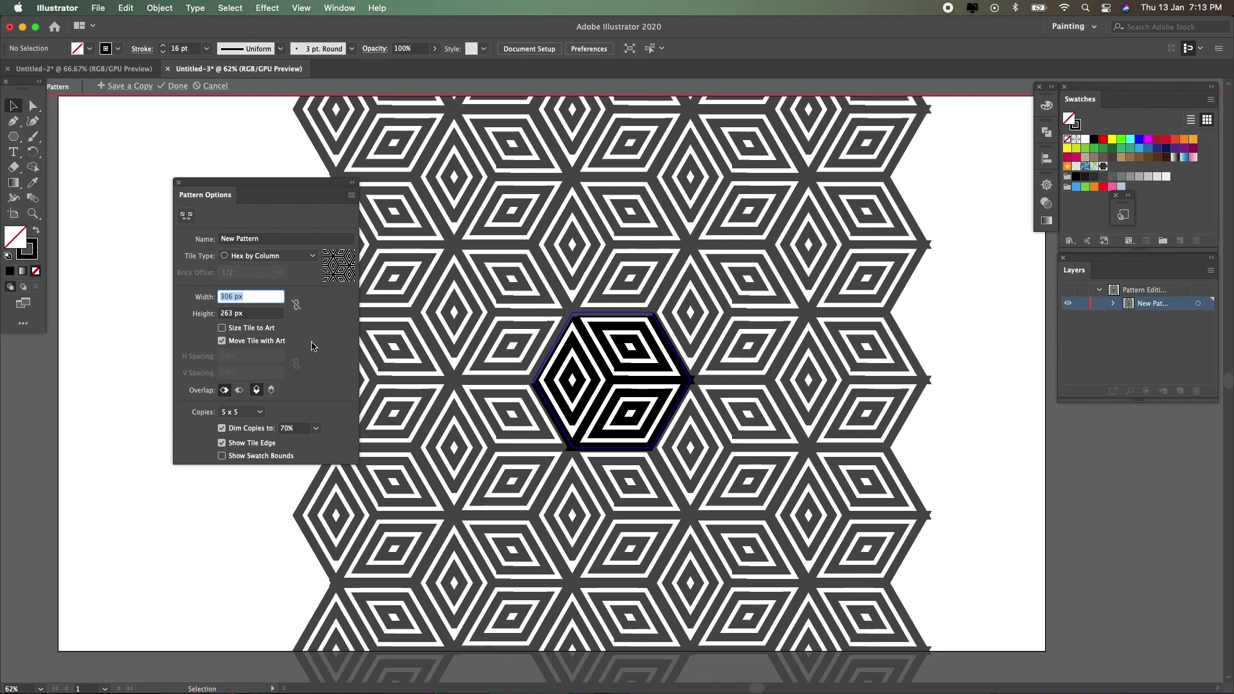
{"action": "left_click", "coordinate": [173, 88]}
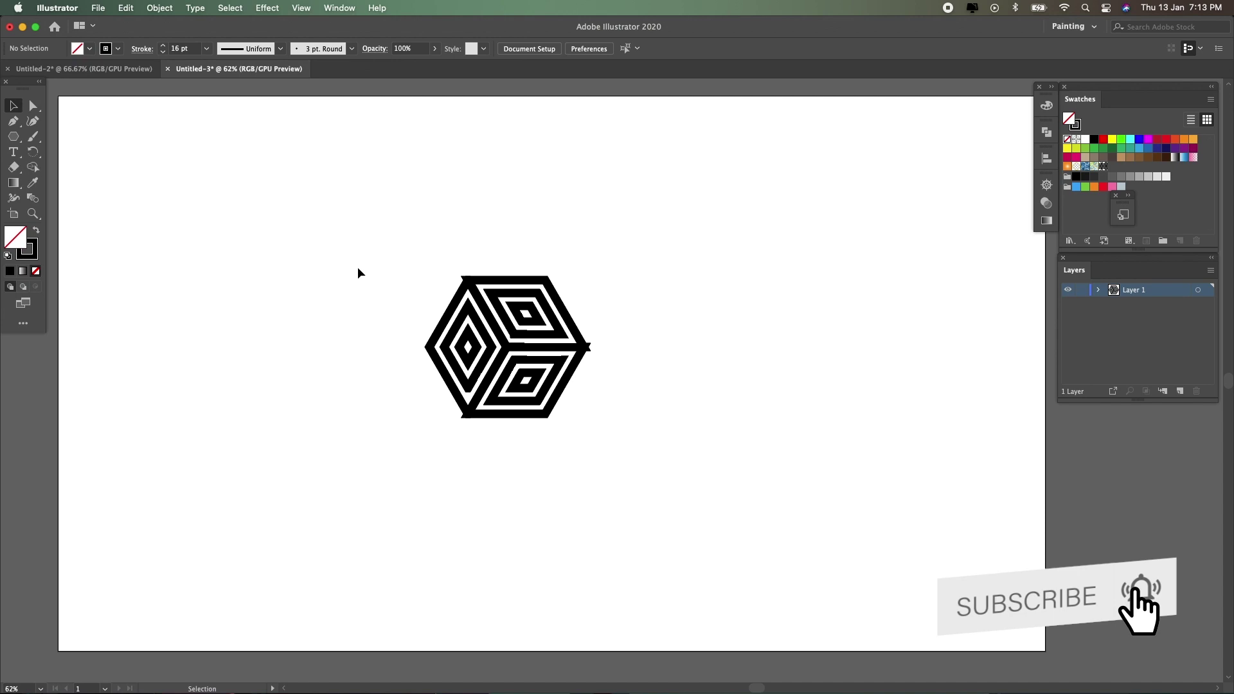
- Move the cube artwork off the artboard to the bottom right
{"action": "key", "text": "super+a"}
{"action": "mouse_move", "coordinate": [586, 348]}
{"action": "left_mouse_down"}
{"action": "mouse_move", "coordinate": [1151, 565]}
{"action": "mouse_move", "coordinate": [1218, 555]}
{"action": "left_mouse_up"}
{"action": "left_click", "coordinate": [723, 495]}
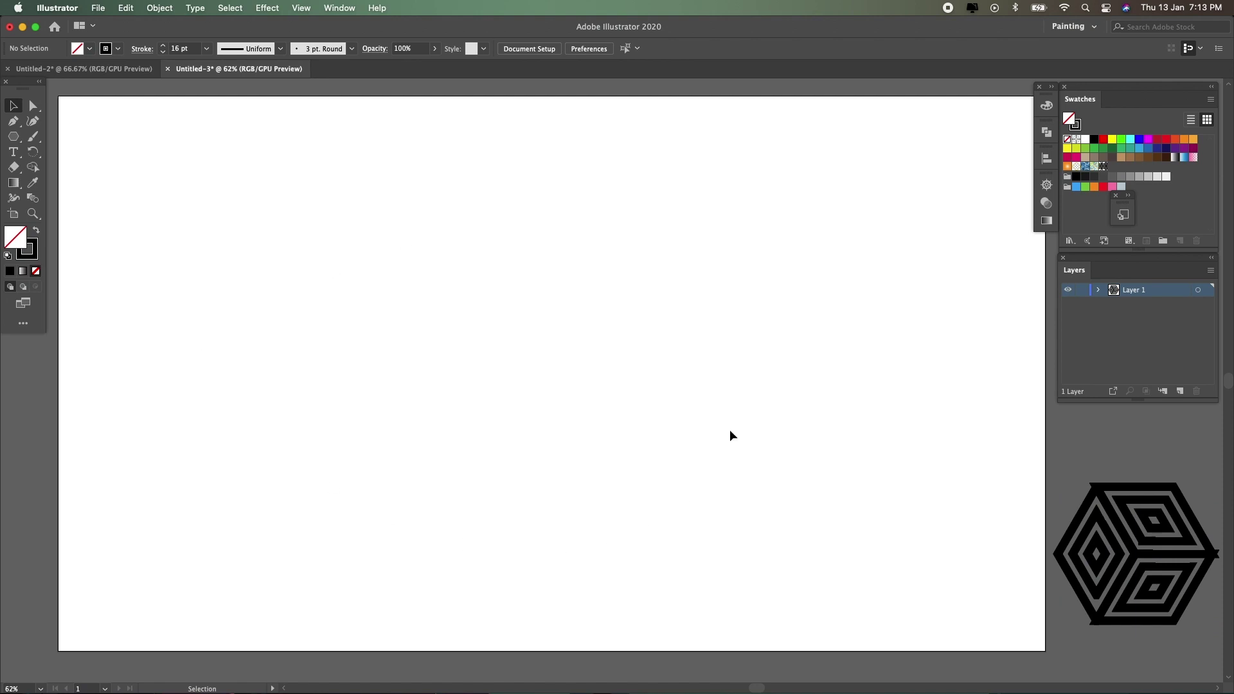
- Draw a 602 px circle on the artboard and remove its stroke
{"action": "left_click_drag", "start_coordinate": [13, 136], "coordinate": [61, 149]}
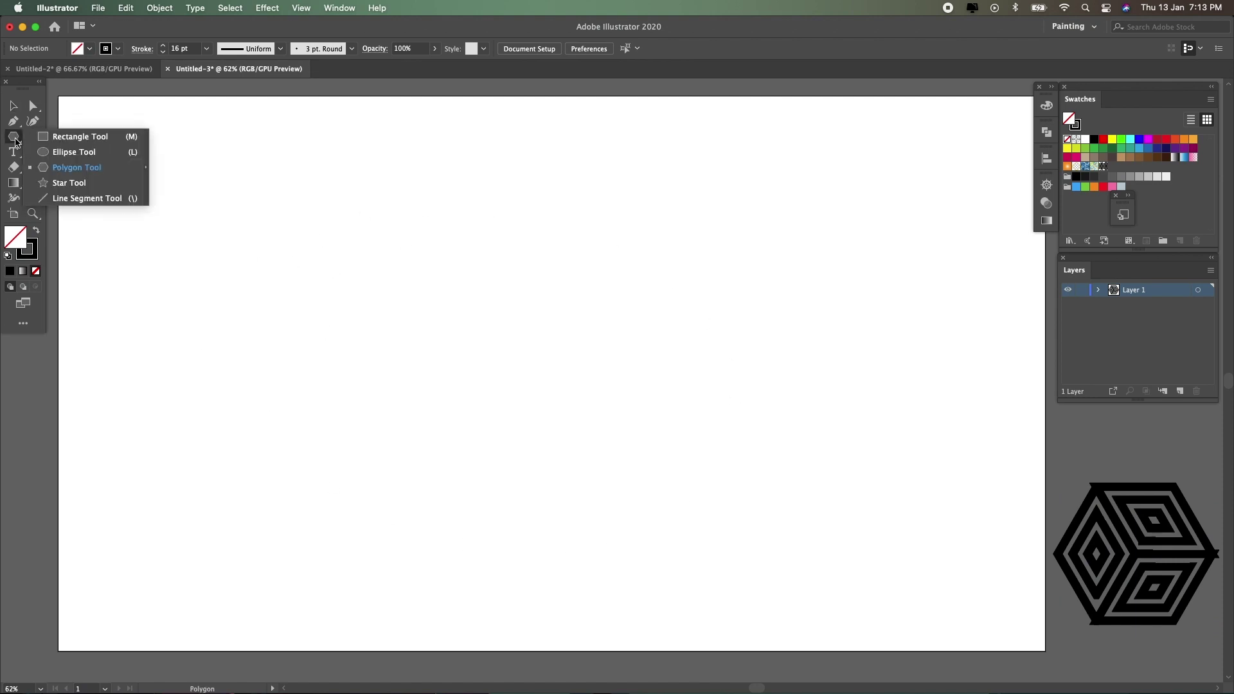
{"action": "left_click_drag", "start_coordinate": [521, 338], "coordinate": [663, 494]}
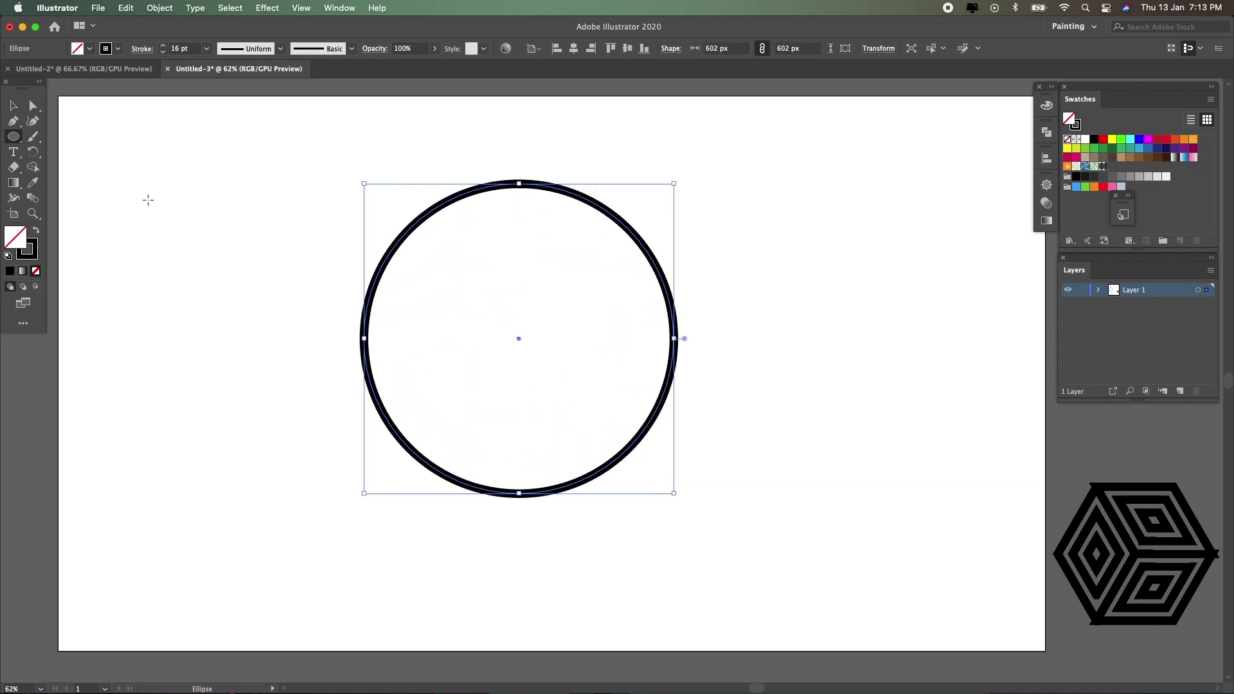
{"action": "left_click", "coordinate": [13, 105]}
{"action": "left_click", "coordinate": [119, 48]}
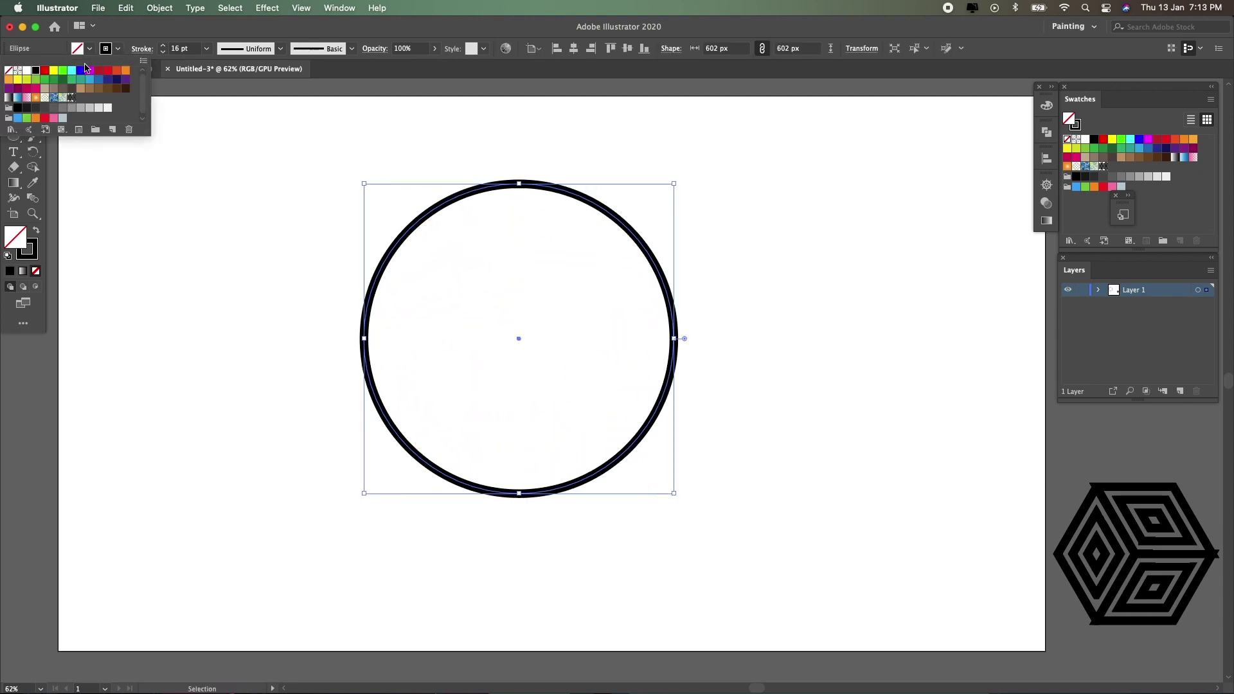
{"action": "left_click", "coordinate": [10, 71]}
{"action": "left_click", "coordinate": [270, 163]}
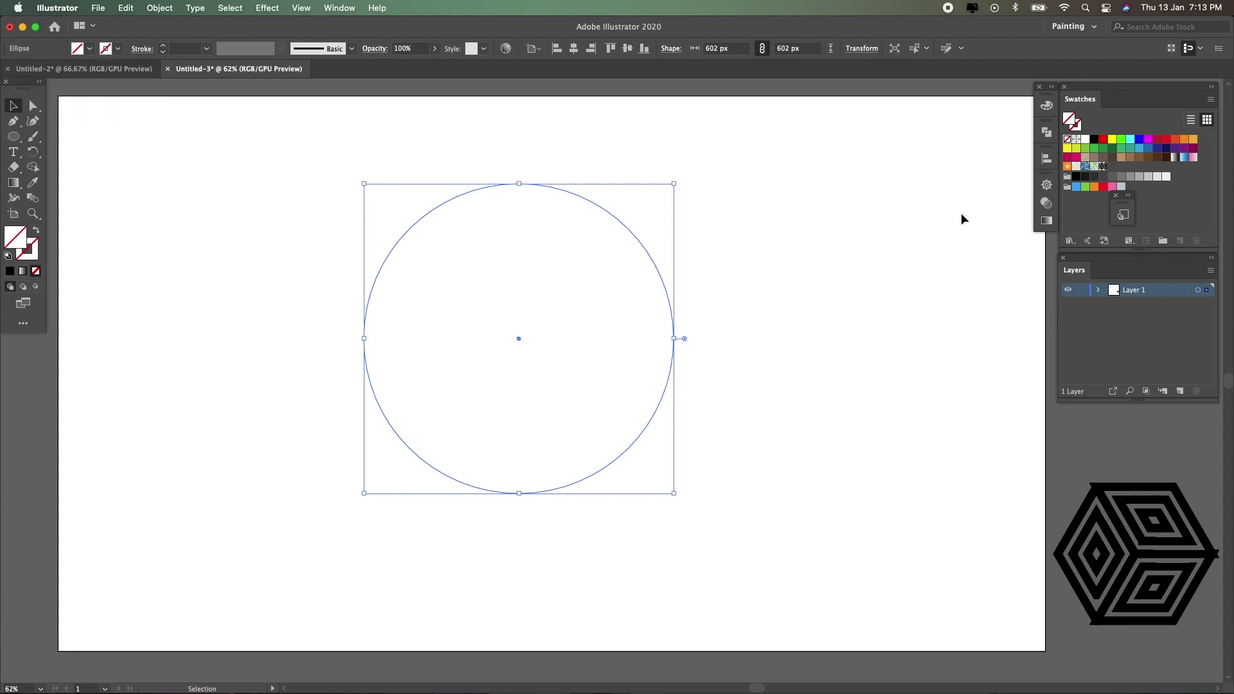
- Fill the circle with the cube pattern swatch
{"action": "left_click", "coordinate": [1104, 167]}
{"action": "left_click", "coordinate": [295, 276]}
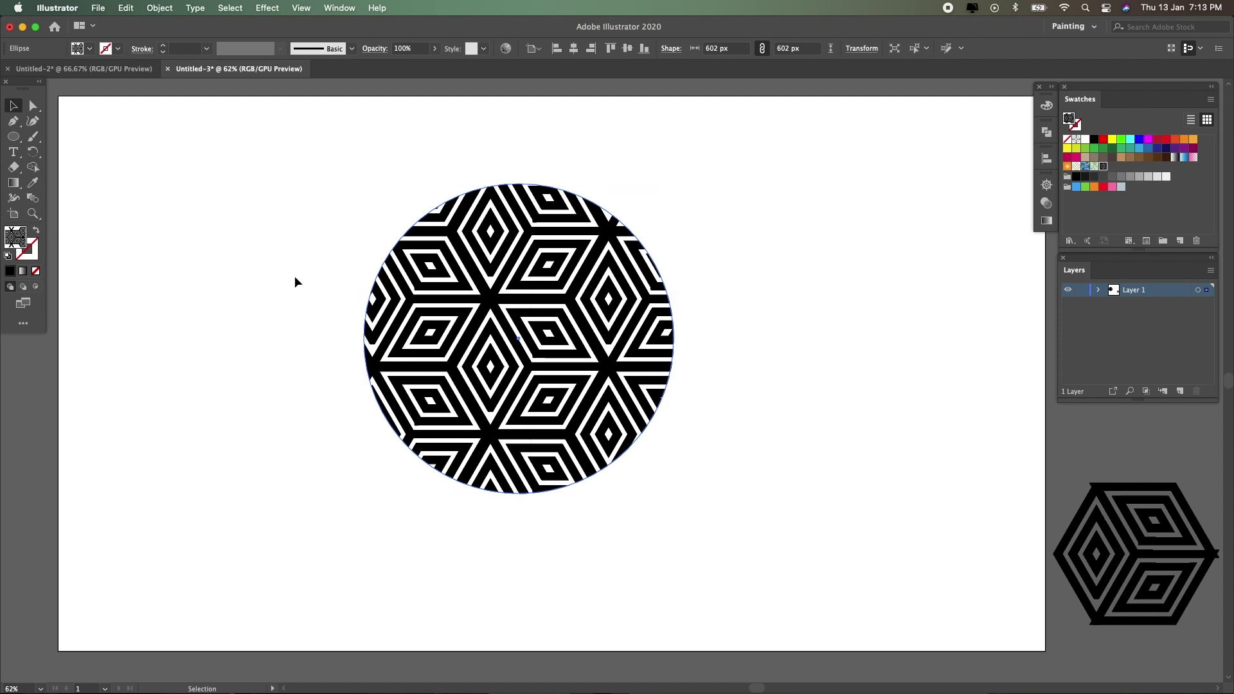
{"action": "left_click", "coordinate": [569, 325]}
- Scale only the circle's cube pattern to 23% uniform, leaving the circle's size unchanged
{"action": "right_click", "coordinate": [569, 325]}
{"action": "mouse_move", "coordinate": [598, 538]}
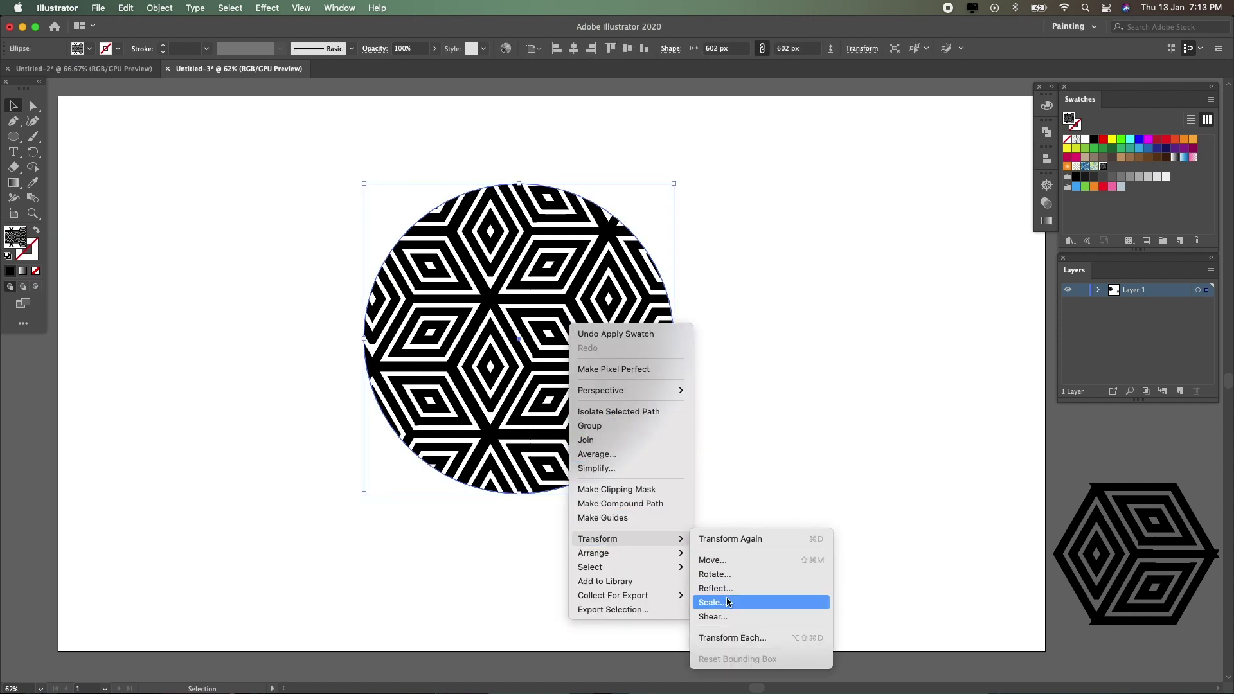
{"action": "left_click", "coordinate": [726, 606]}
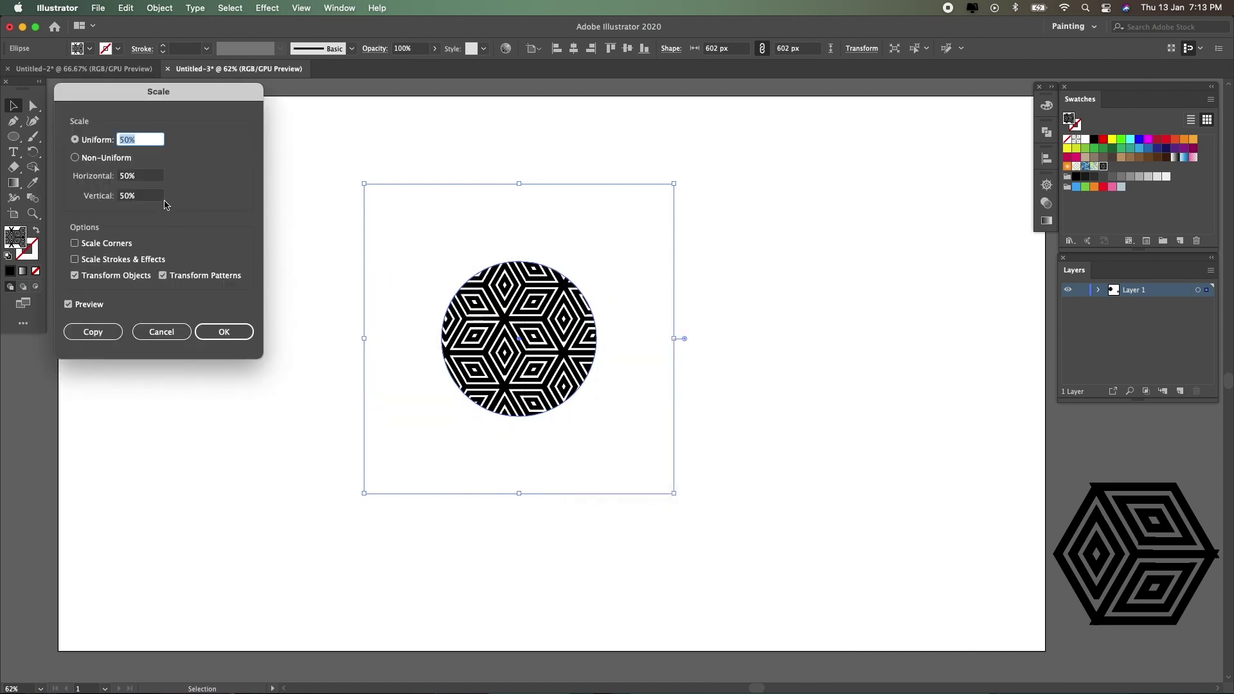
{"action": "left_click", "coordinate": [76, 277]}
{"action": "left_click", "coordinate": [138, 141]}
{"action": "key", "text": "Down"}
{"action": "key", "text": "Down"}
{"action": "key", "text": "Down"}
{"action": "key", "text": "Down"}
{"action": "key", "text": "Down"}
{"action": "key", "text": "Down"}
{"action": "key", "text": "Down"}
{"action": "key", "text": "Down"}
{"action": "key", "text": "Down"}
{"action": "key", "text": "Down"}
{"action": "key", "text": "Down"}
{"action": "key", "text": "Down"}
{"action": "key", "text": "Down"}
{"action": "key", "text": "Down"}
{"action": "key", "text": "Up"}
{"action": "key", "text": "Up"}
{"action": "key", "text": "Up"}
{"action": "key", "text": "Up"}
{"action": "key", "text": "Down"}
{"action": "key", "text": "Down"}
{"action": "key", "text": "Down"}
{"action": "key", "text": "Down"}
{"action": "key", "text": "Down"}
{"action": "key", "text": "Down"}
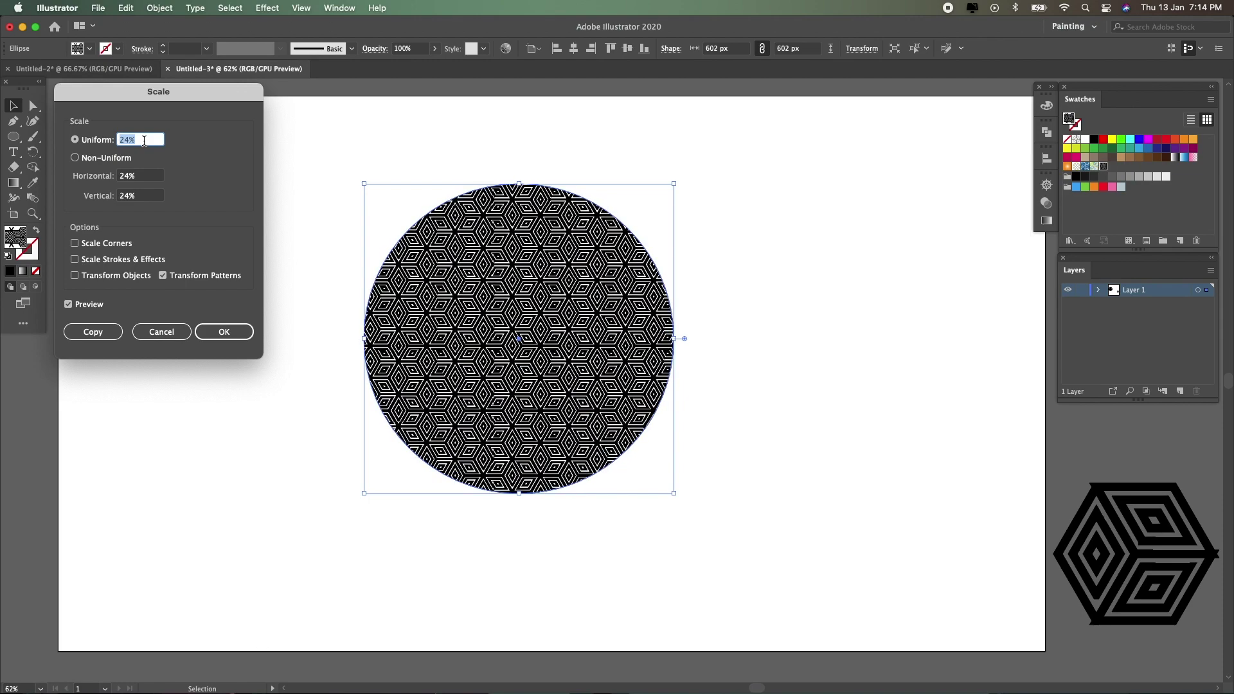
{"action": "key", "text": "Up"}
{"action": "key", "text": "Up"}
{"action": "key", "text": "Up"}
{"action": "key", "text": "Up"}
{"action": "key", "text": "Up"}
{"action": "key", "text": "Up"}
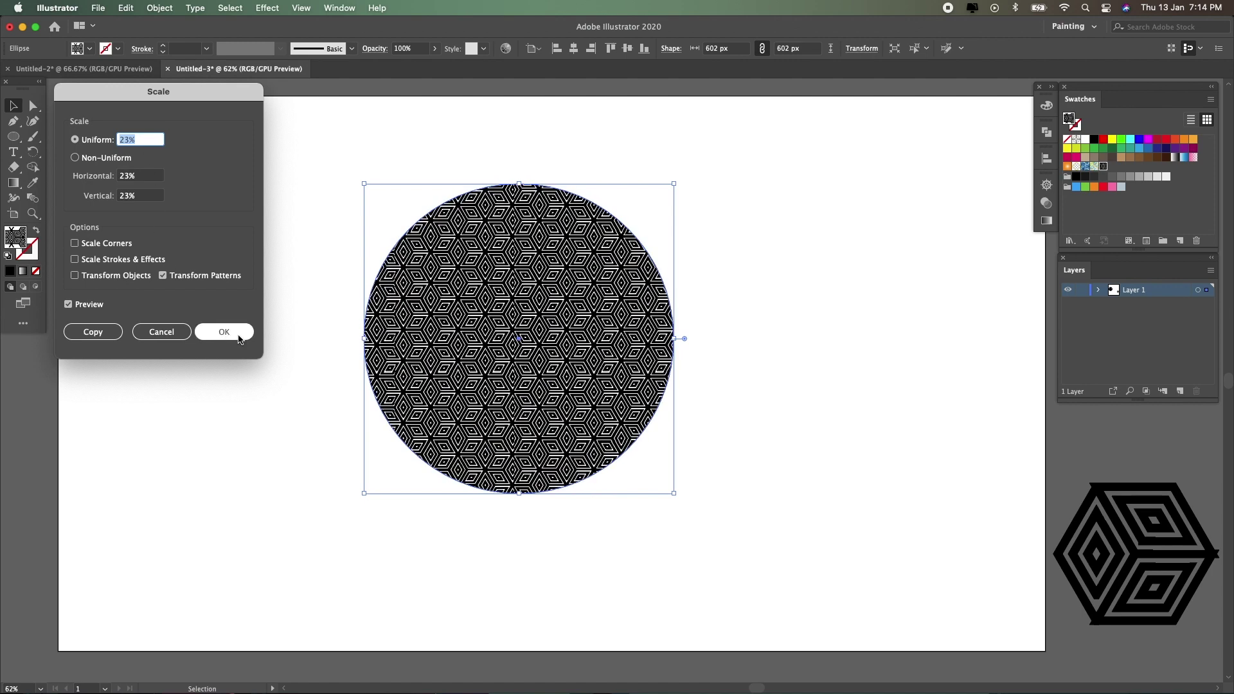
{"action": "left_click", "coordinate": [225, 331]}
- Select the pattern-filled circle and delete it
{"action": "left_click", "coordinate": [306, 287]}
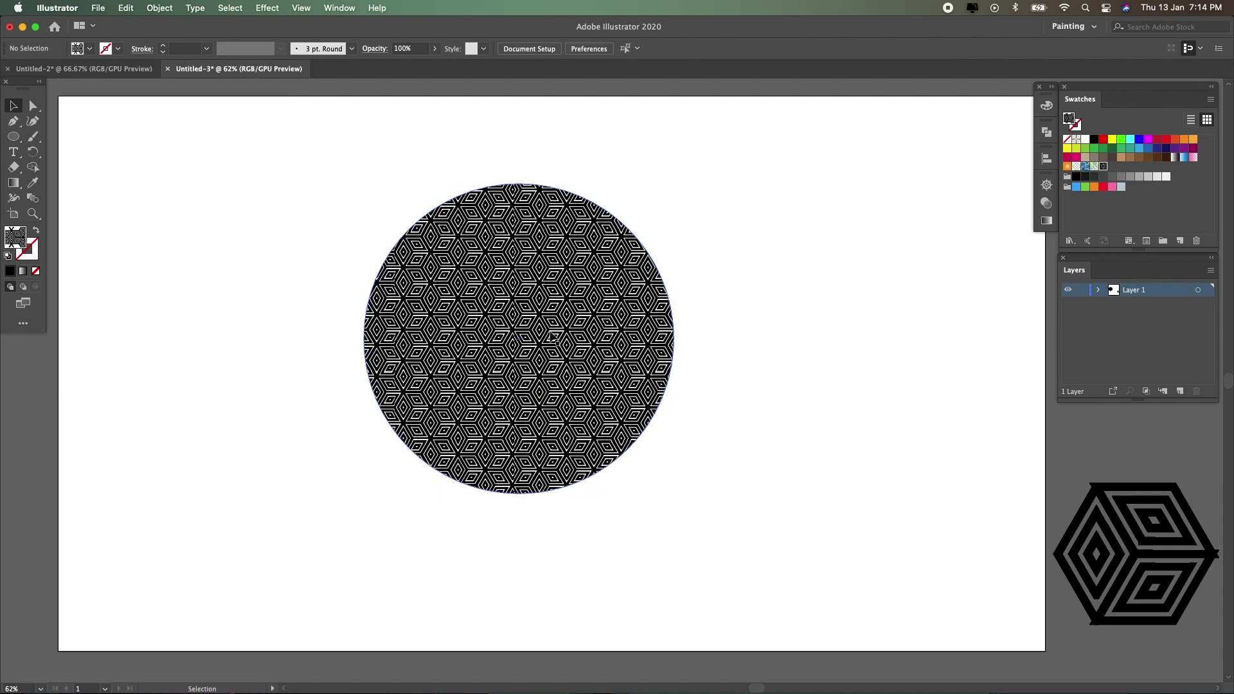
{"action": "left_click", "coordinate": [554, 341]}
{"action": "key", "text": "Delete"}
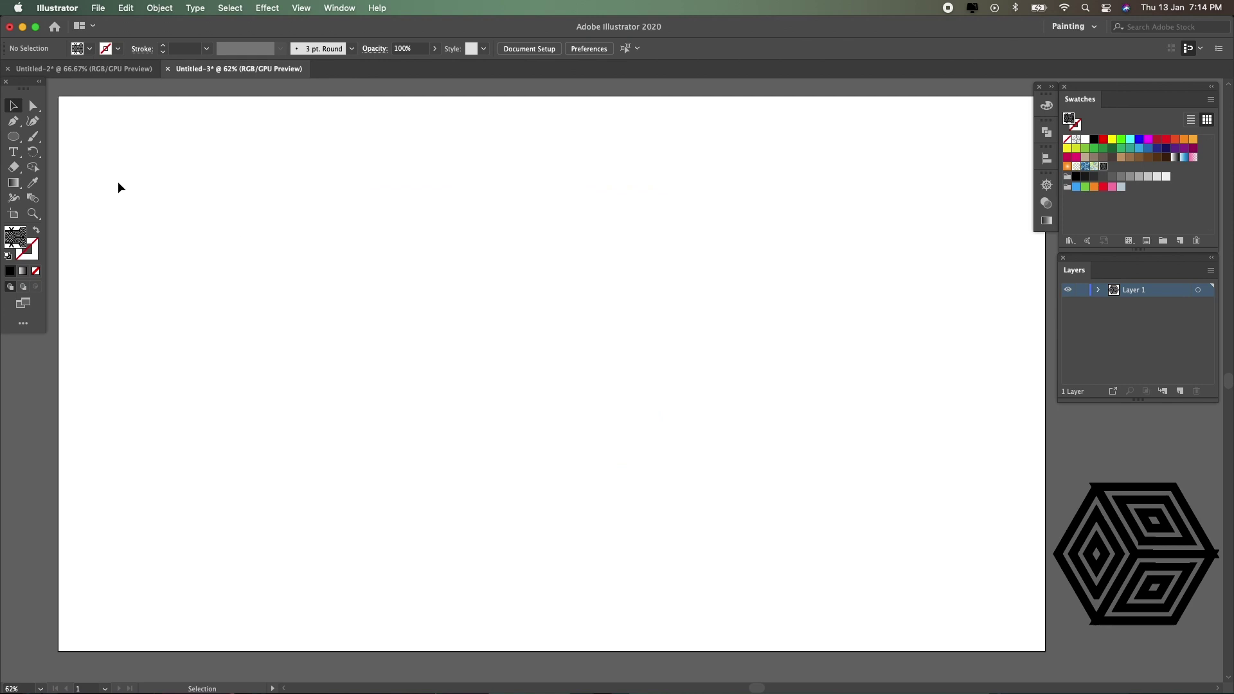
- Remove the test rectangle and create a 1920 × 1080 px rectangle
{"action": "left_click_drag", "start_coordinate": [13, 136], "coordinate": [107, 146]}
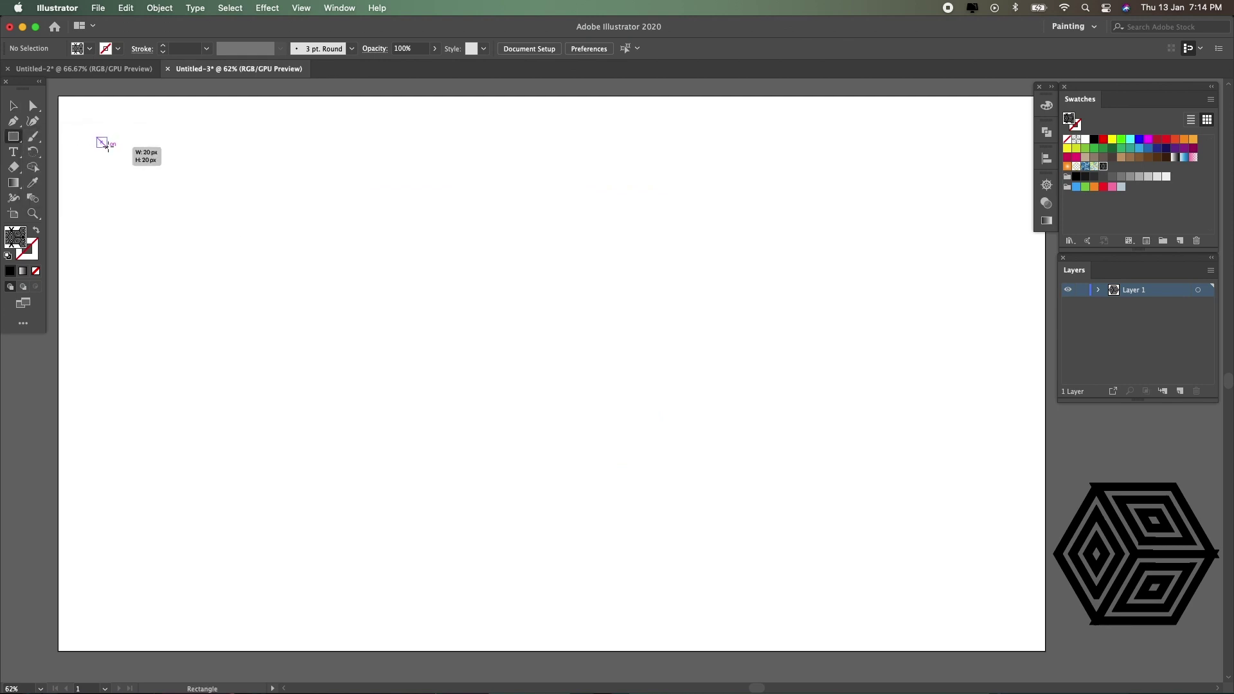
{"action": "key", "text": "Delete"}
{"action": "left_click", "coordinate": [206, 198]}
{"action": "type", "text": "1920"}
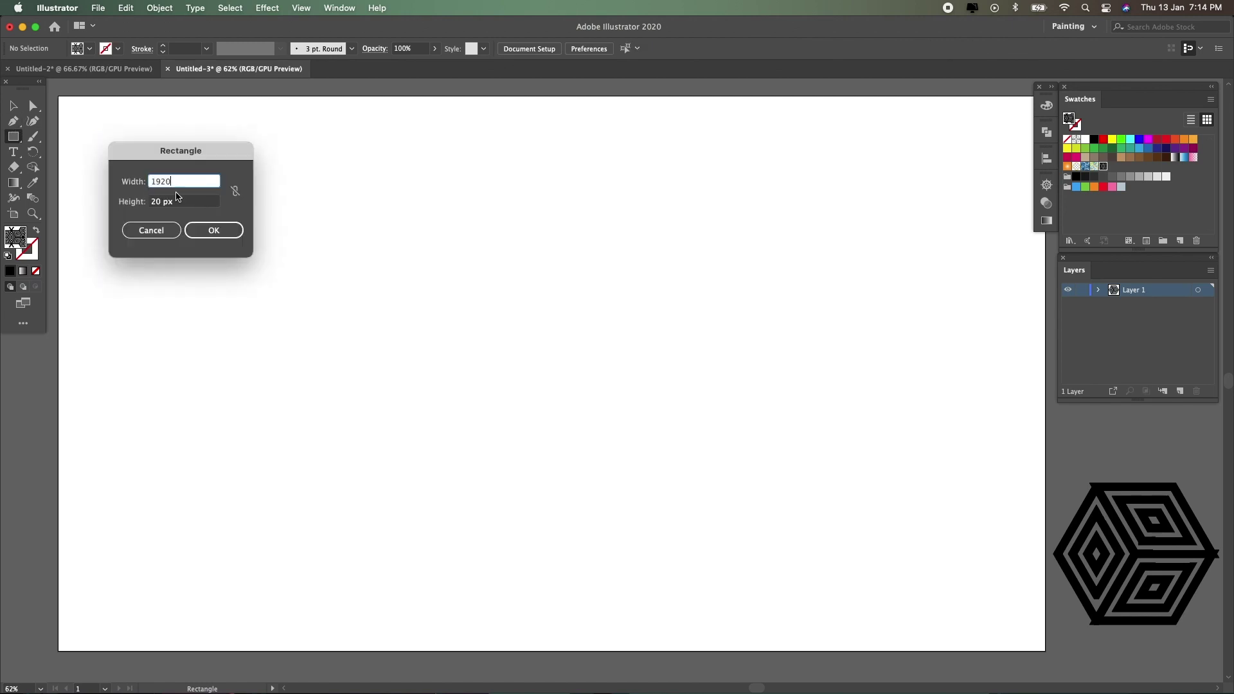
{"action": "key", "text": "Tab"}
{"action": "type", "text": "1080"}
{"action": "left_click", "coordinate": [216, 235]}
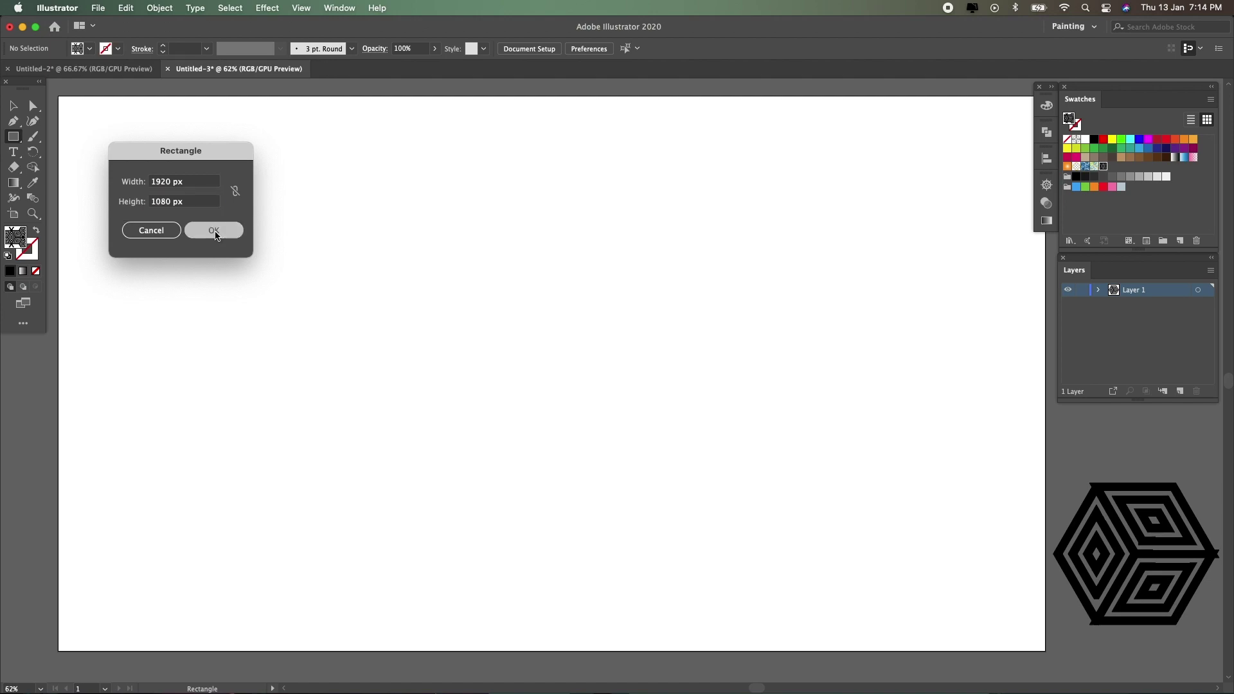
- Centre the patterned rectangle horizontally and vertically on the artboard
{"action": "left_click", "coordinate": [14, 106]}
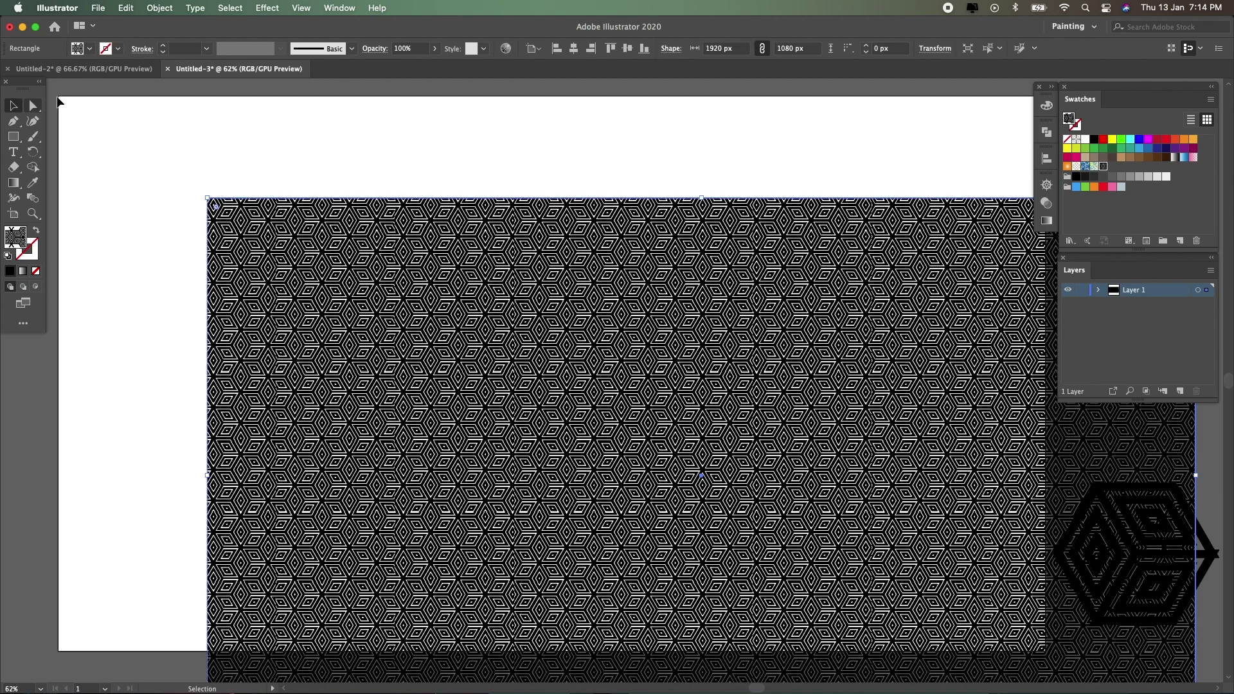
{"action": "left_click", "coordinate": [574, 48]}
{"action": "left_click", "coordinate": [627, 48]}
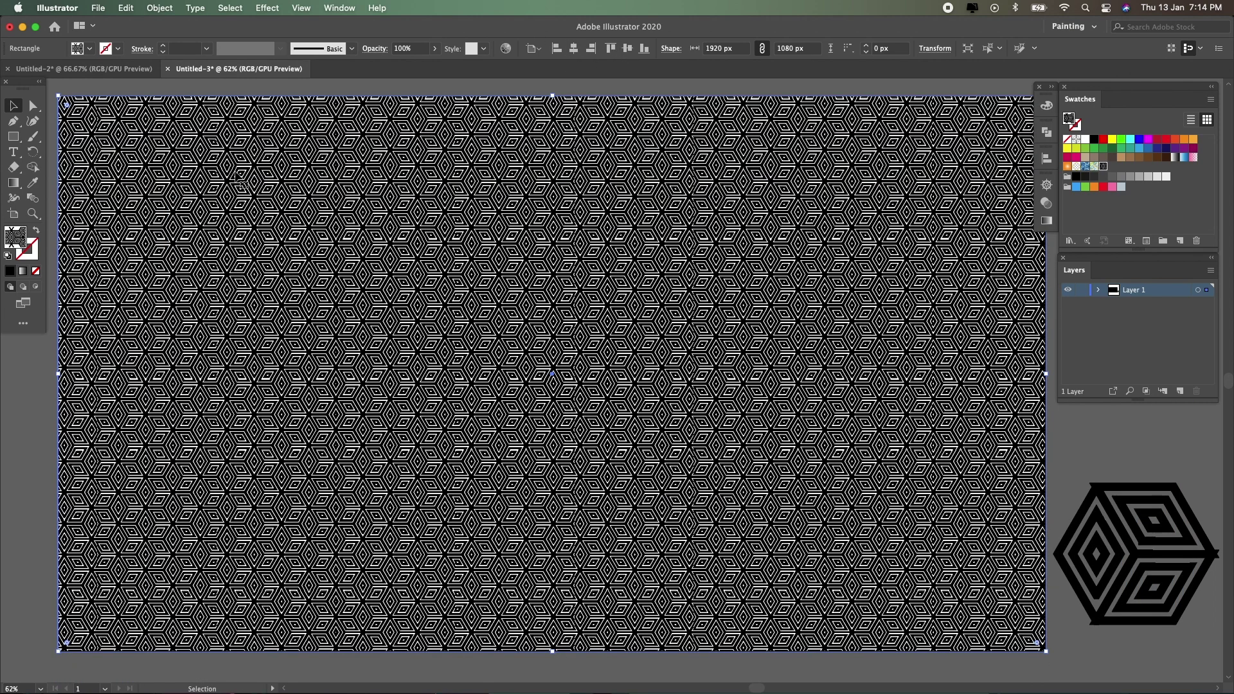
- Select the patterned rectangle and start raising its pattern-only uniform scale
{"action": "left_click", "coordinate": [32, 427]}
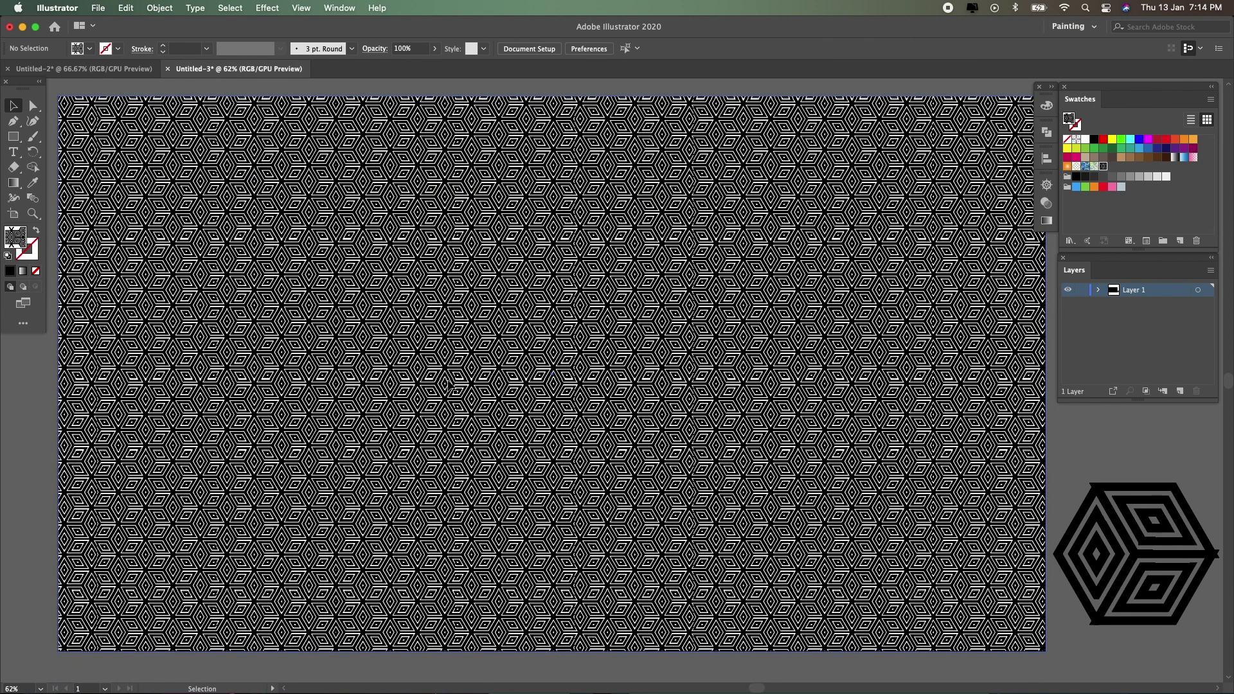
{"action": "left_click", "coordinate": [459, 410]}
{"action": "right_click", "coordinate": [455, 403]}
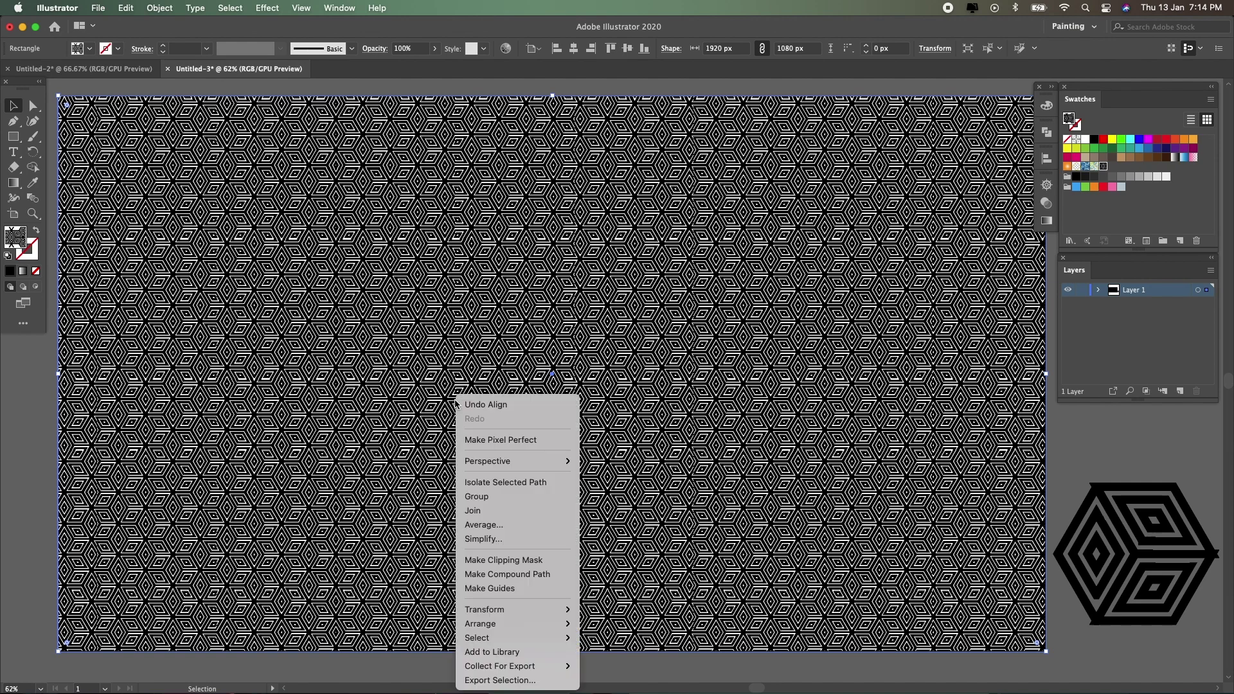
{"action": "left_click", "coordinate": [251, 662]}
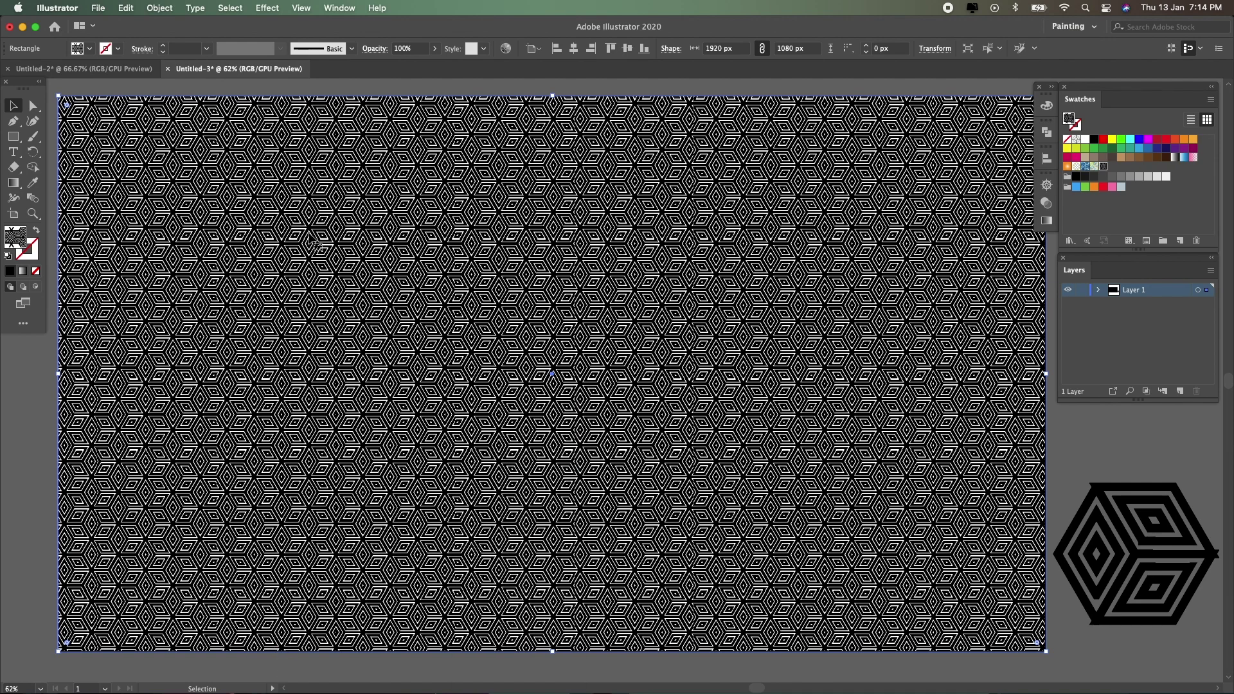
{"action": "right_click", "coordinate": [444, 245]}
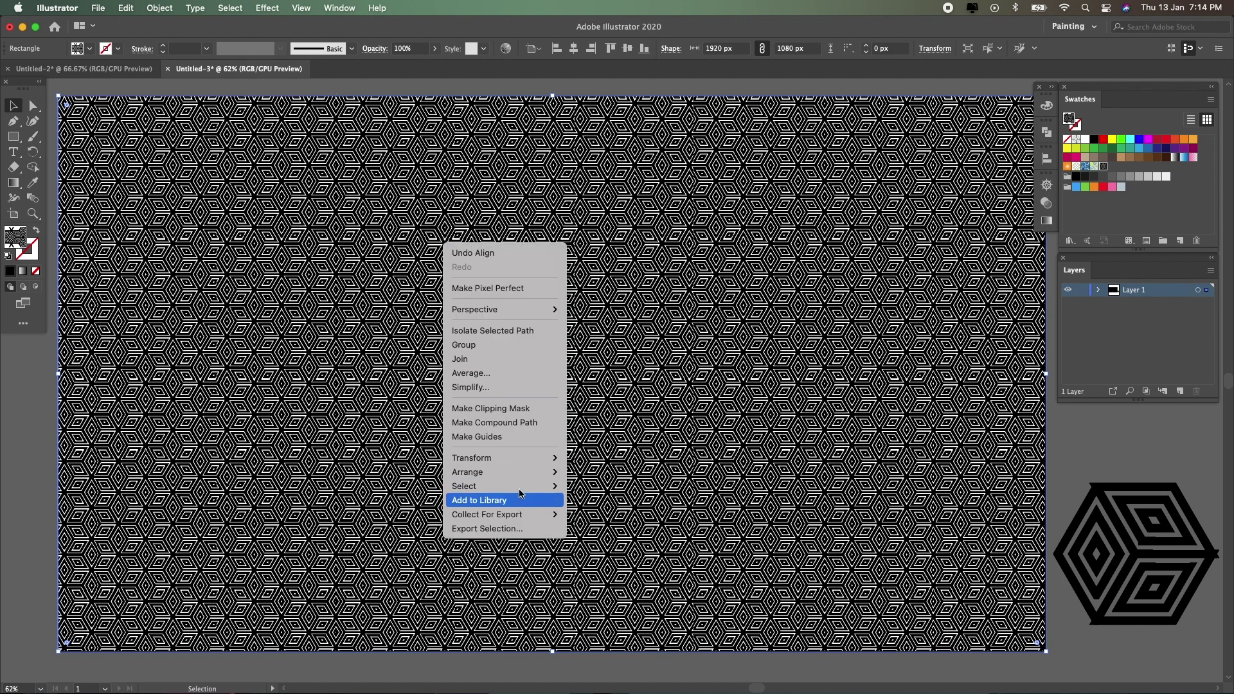
{"action": "mouse_move", "coordinate": [487, 458]}
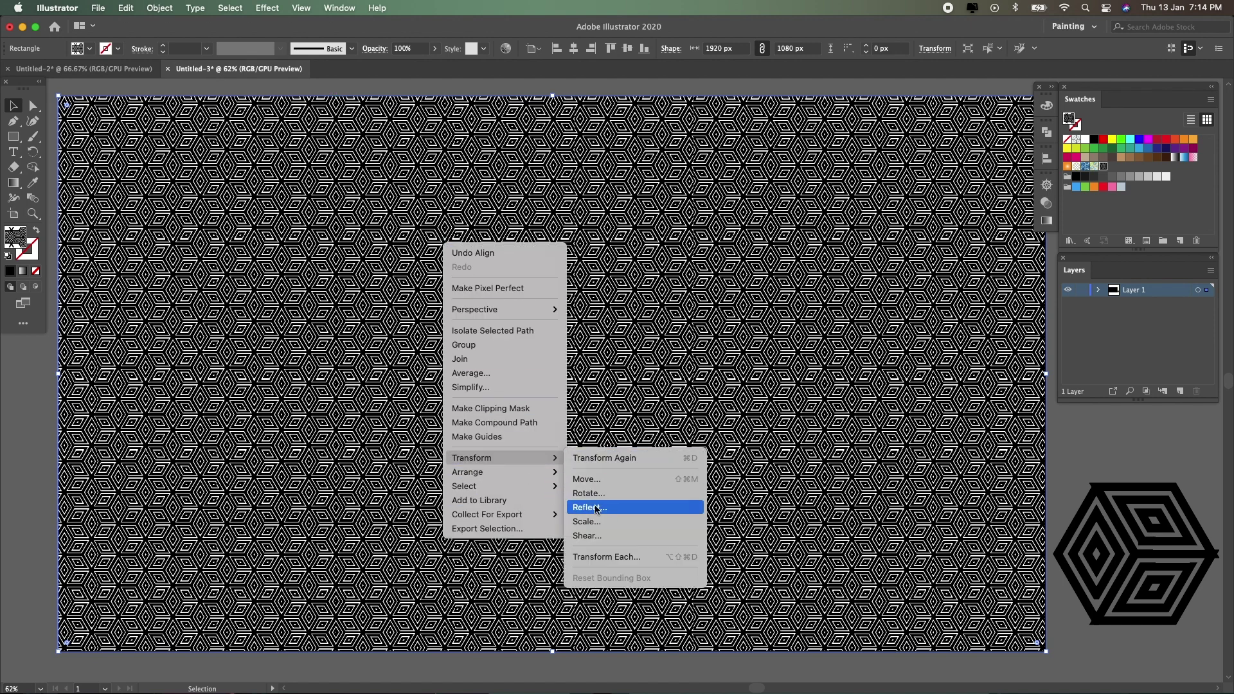
{"action": "left_click", "coordinate": [594, 521]}
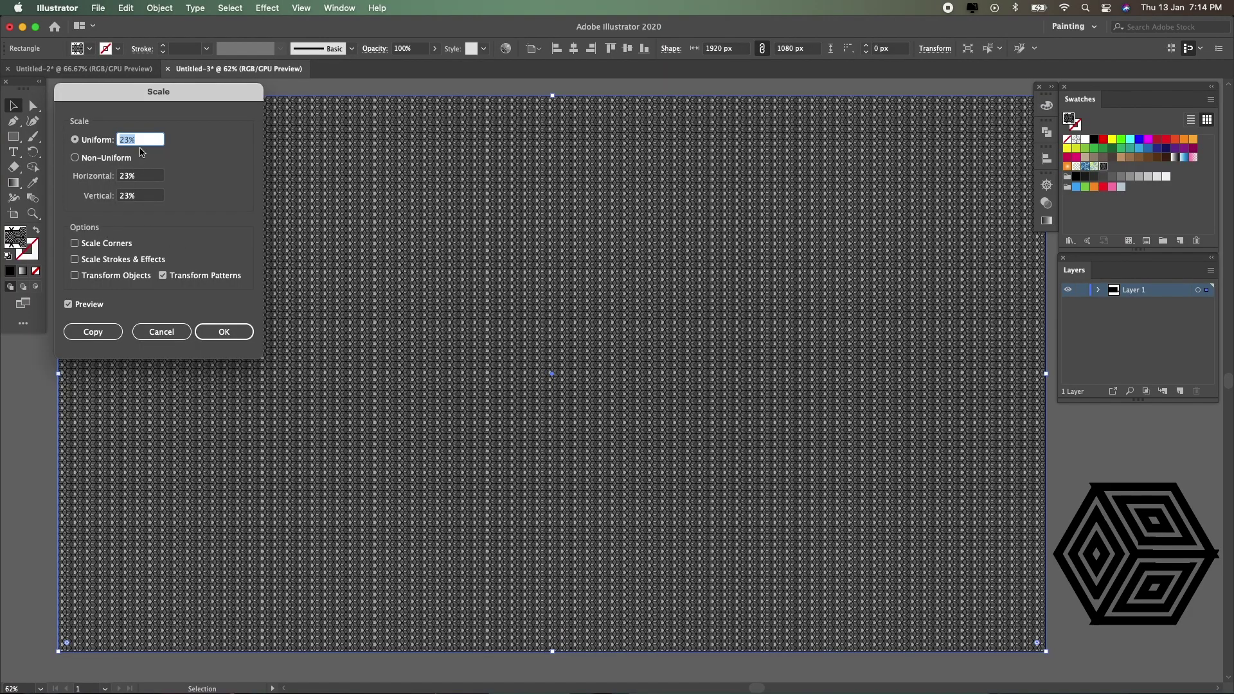
{"action": "key", "text": "Up"}
{"action": "key", "text": "Up"}
{"action": "key", "text": "Up"}
{"action": "key", "text": "Up"}
{"action": "key", "text": "Up"}
{"action": "key", "text": "Up"}
{"action": "key", "text": "Up"}
{"action": "key", "text": "Up"}
{"action": "key", "text": "Up"}
{"action": "key", "text": "Up"}
{"action": "key", "text": "Up"}
{"action": "key", "text": "Up"}
{"action": "key", "text": "Up"}
{"action": "key", "text": "Up"}
{"action": "key", "text": "Up"}
{"action": "key", "text": "Up"}
{"action": "key", "text": "Up"}
{"action": "key", "text": "Up"}
{"action": "key", "text": "Up"}
{"action": "key", "text": "Up"}
{"action": "key", "text": "Up"}
{"action": "key", "text": "Up"}
{"action": "key", "text": "Up"}
{"action": "key", "text": "Up"}
{"action": "key", "text": "Up"}
{"action": "key", "text": "Up"}
{"action": "key", "text": "Up"}
{"action": "key", "text": "Up"}
{"action": "key", "text": "Up"}
{"action": "key", "text": "Up"}
{"action": "key", "text": "Up"}
{"action": "key", "text": "Up"}
{"action": "key", "text": "Up"}
{"action": "key", "text": "Up"}
{"action": "key", "text": "Up"}
{"action": "key", "text": "Up"}
{"action": "key", "text": "Up"}
{"action": "key", "text": "Up"}
{"action": "key", "text": "Up"}
{"action": "key", "text": "Up"}
{"action": "key", "text": "Up"}
{"action": "key", "text": "Up"}
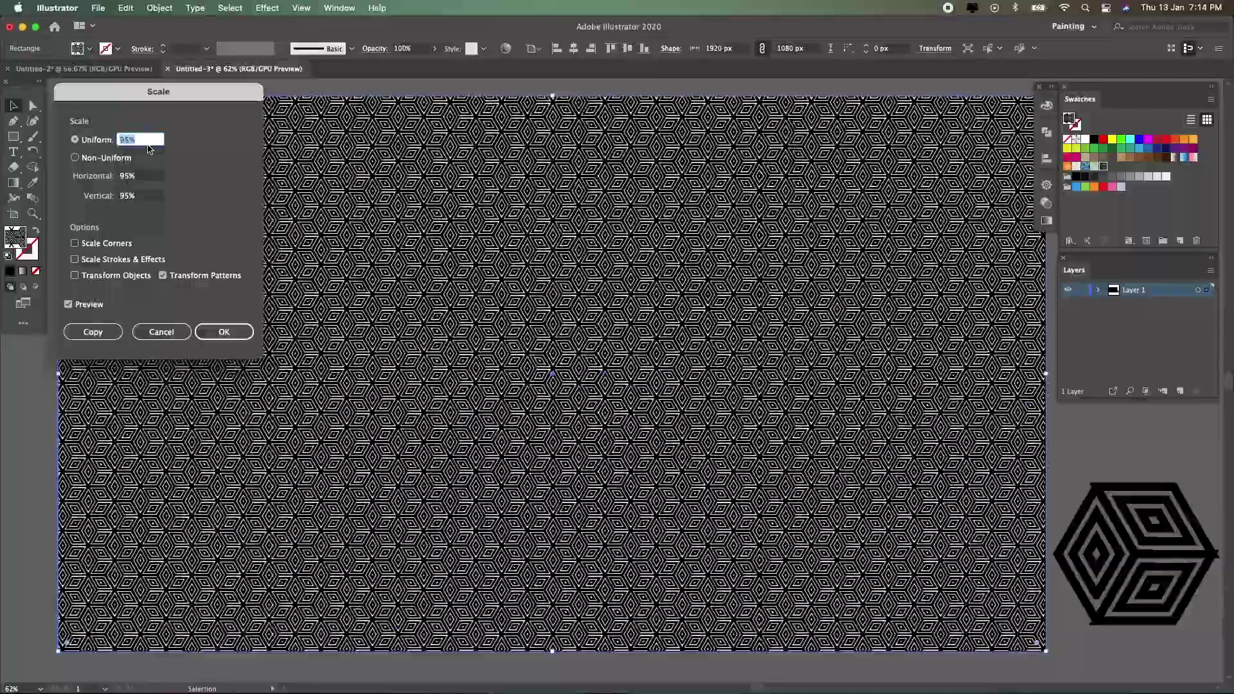
{"action": "key", "text": "Up"}
{"action": "key", "text": "Up"}
{"action": "key", "text": "Up"}
{"action": "key", "text": "Up"}
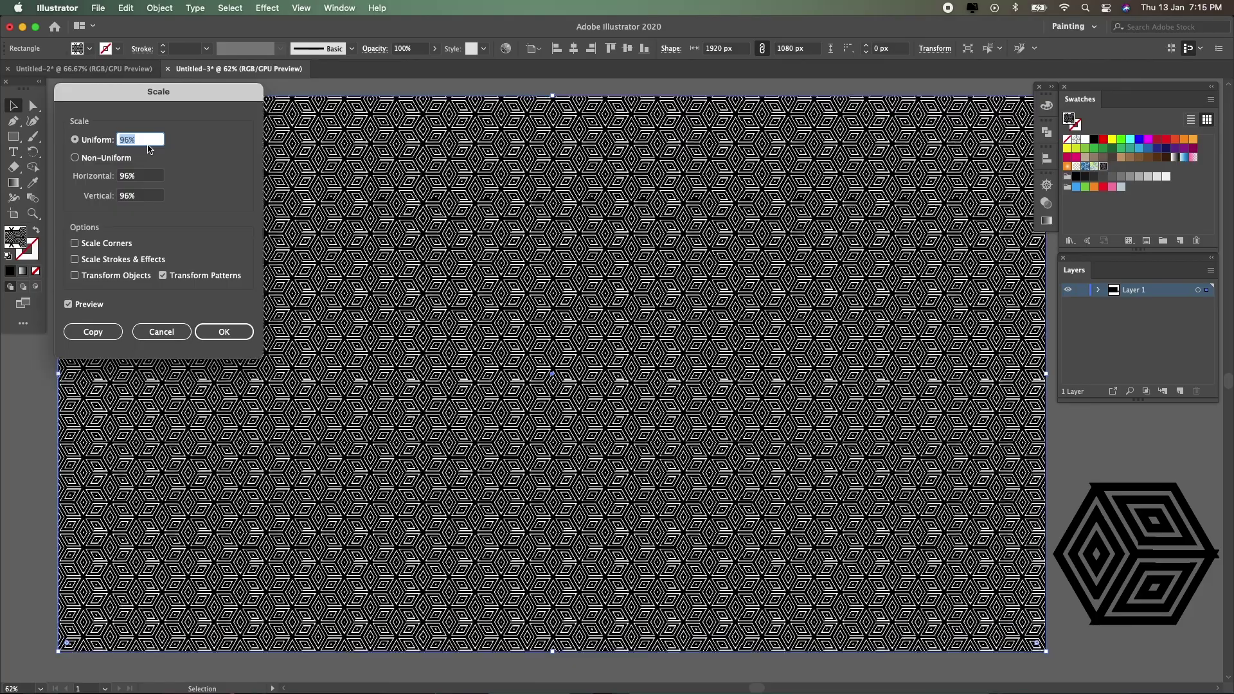
- Apply a 156% pattern-only scale, then deselect the rectangle
{"action": "scroll", "coordinate": [149, 149], "scroll_direction": "down", "scroll_amount": 5}
{"action": "scroll", "coordinate": [148, 150], "scroll_direction": "down", "scroll_amount": 5}
{"action": "scroll", "coordinate": [149, 149], "scroll_direction": "down", "scroll_amount": 5}
{"action": "scroll", "coordinate": [148, 150], "scroll_direction": "up", "scroll_amount": 6}
{"action": "scroll", "coordinate": [149, 149], "scroll_direction": "up", "scroll_amount": 6}
{"action": "scroll", "coordinate": [149, 149], "scroll_direction": "up", "scroll_amount": 6}
{"action": "scroll", "coordinate": [149, 149], "scroll_direction": "up", "scroll_amount": 6}
{"action": "scroll", "coordinate": [148, 149], "scroll_direction": "up", "scroll_amount": 6}
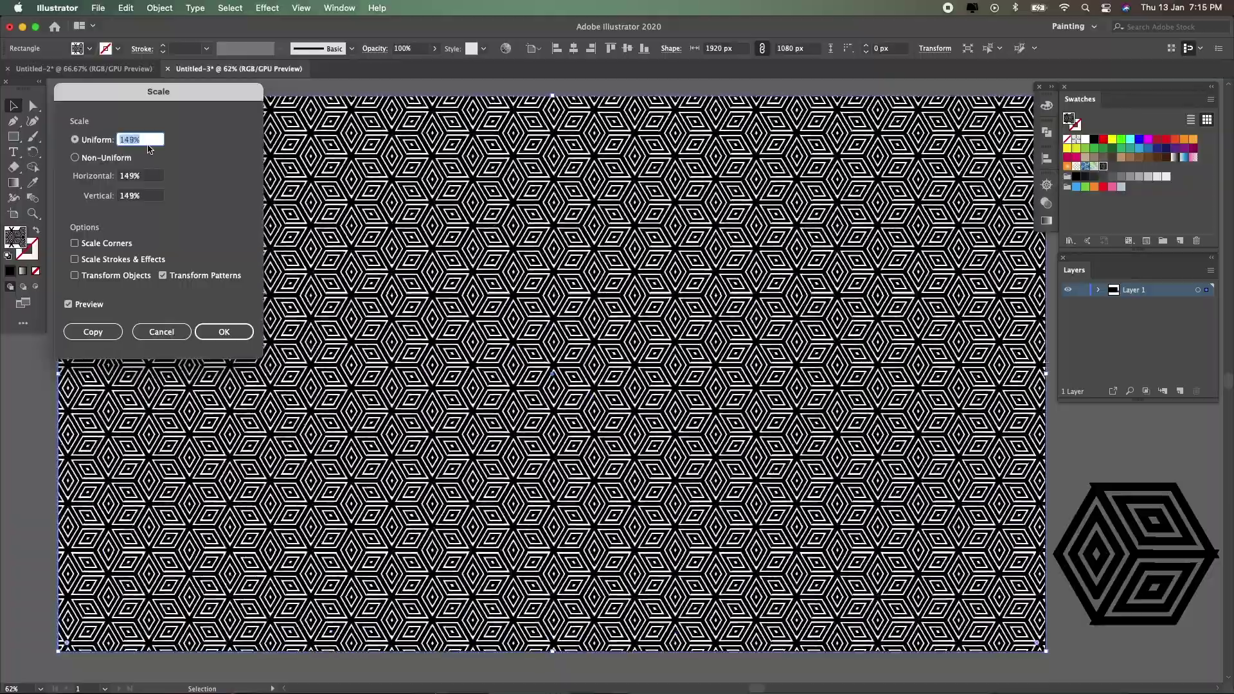
{"action": "scroll", "coordinate": [149, 149], "scroll_direction": "up", "scroll_amount": 6}
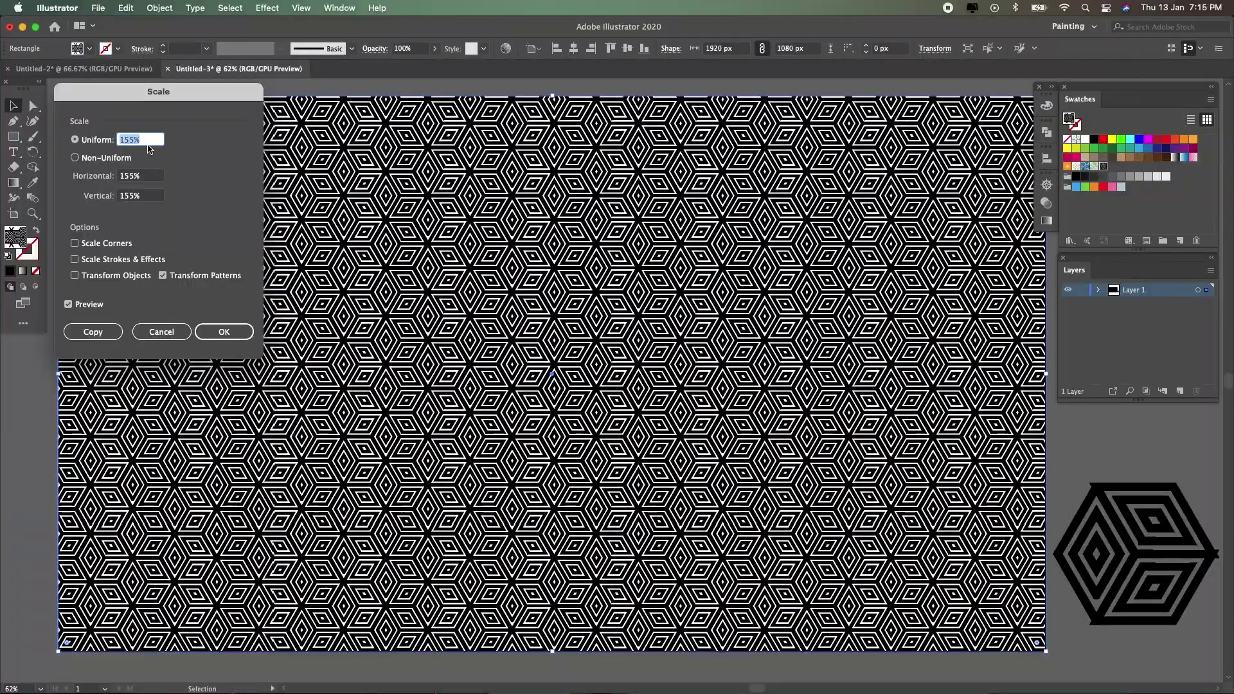
{"action": "scroll", "coordinate": [148, 149], "scroll_direction": "up", "scroll_amount": 1}
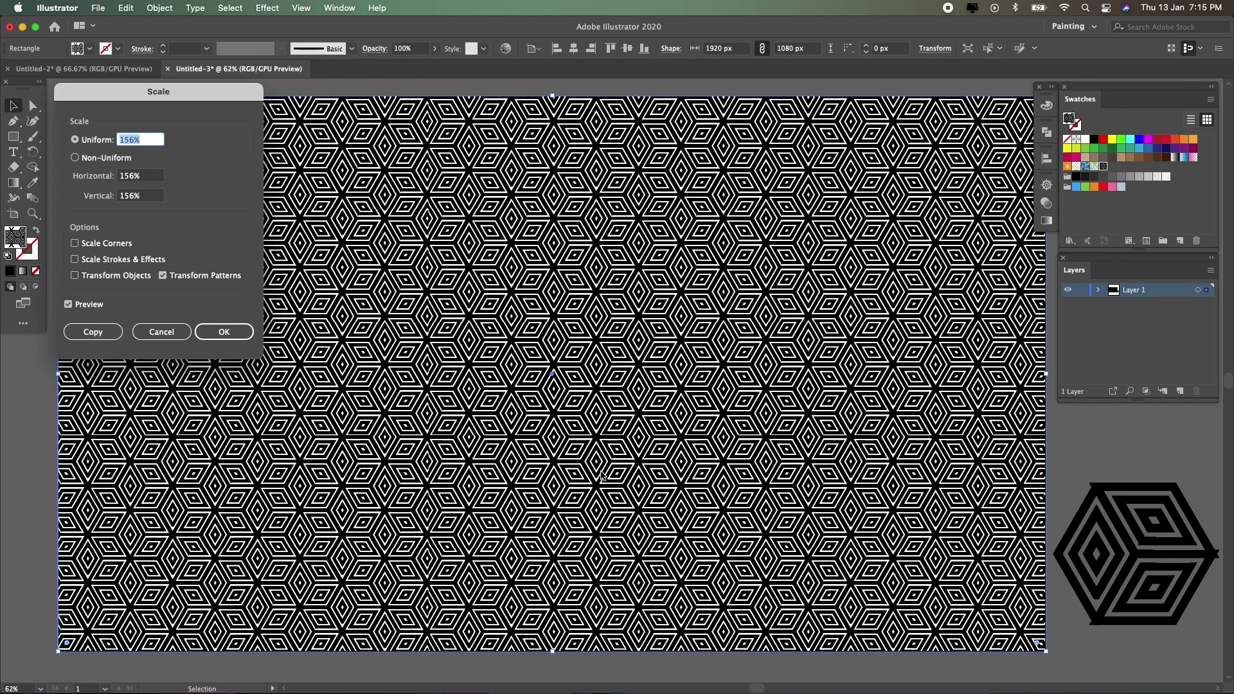
{"action": "left_click", "coordinate": [233, 333]}
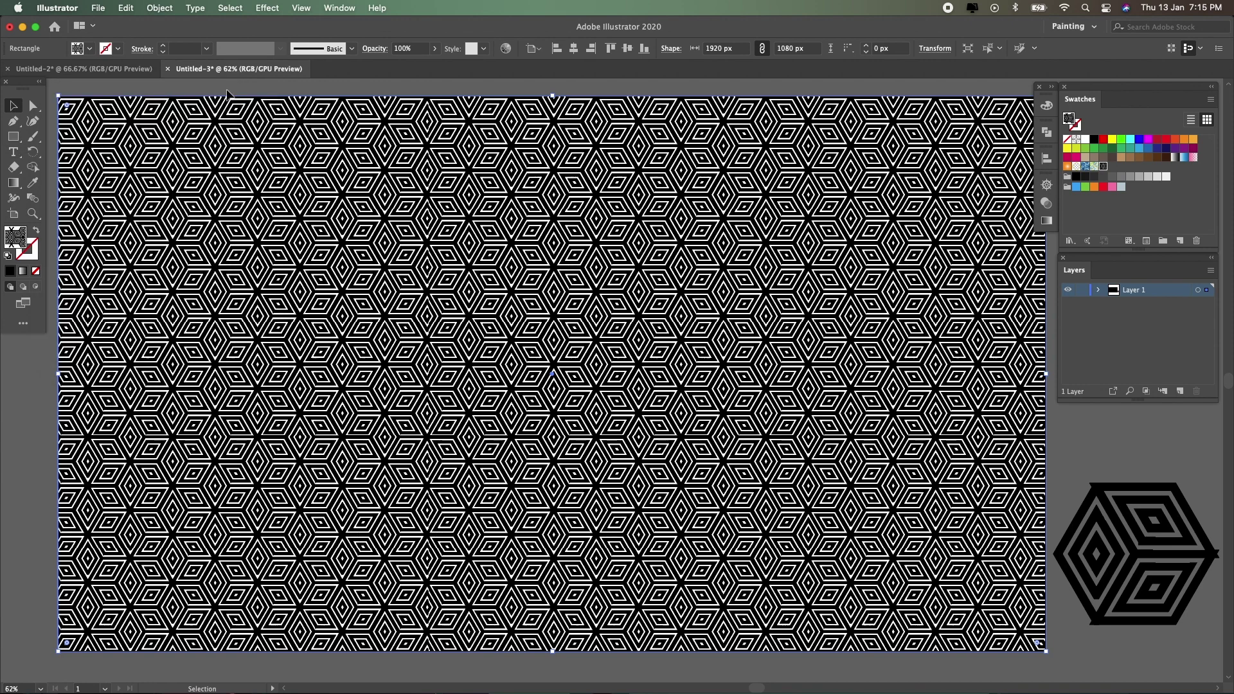
{"action": "left_click", "coordinate": [229, 91]}
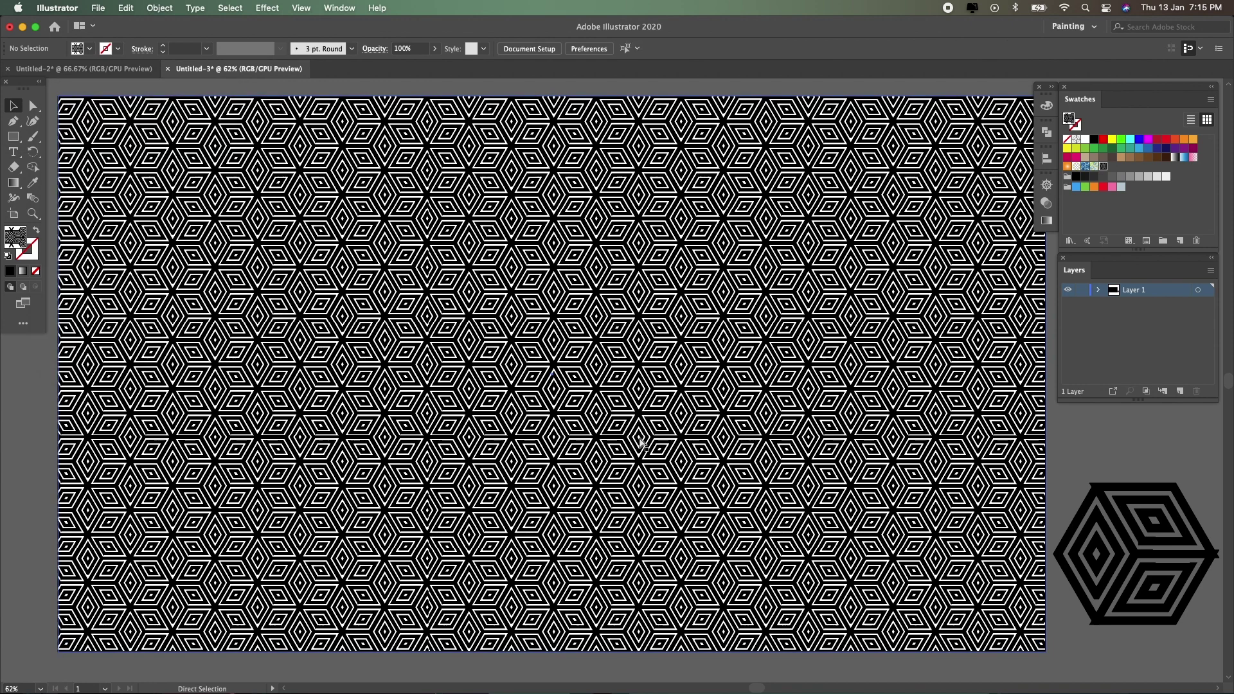
- Zoom out, then select and delete the cube artwork beside the artboard
{"action": "key", "text": "super+minus"}
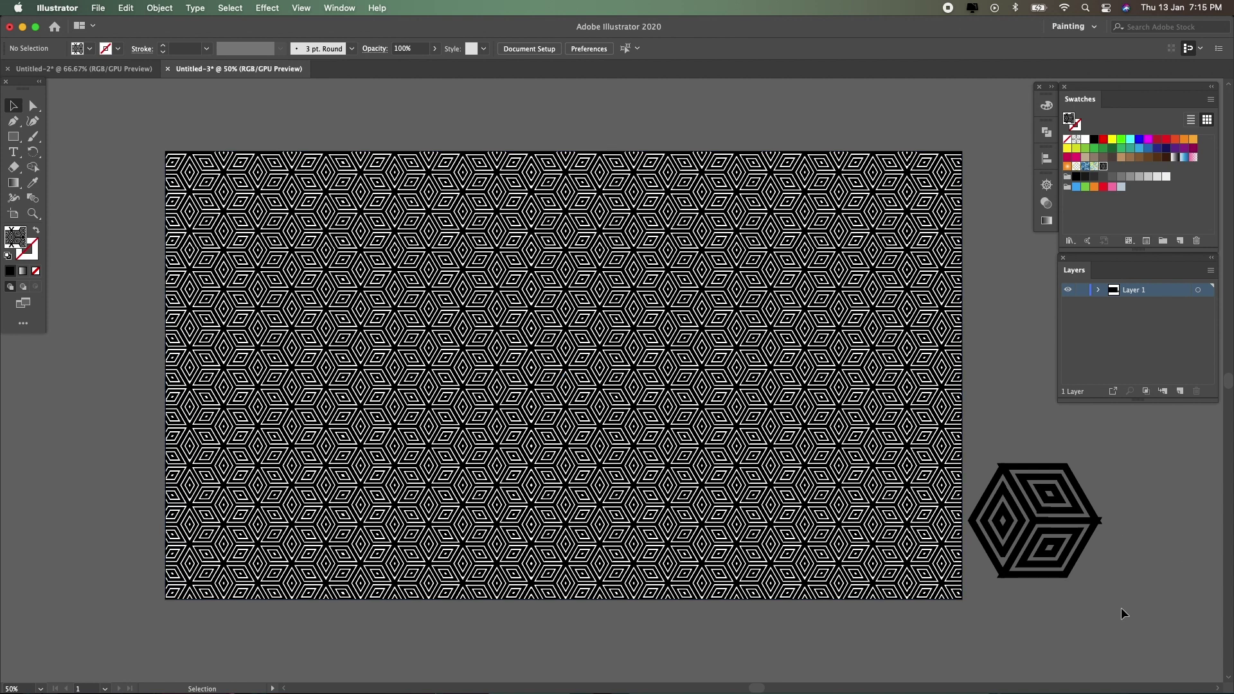
{"action": "left_click", "coordinate": [1026, 464]}
{"action": "key", "text": "Delete"}
{"action": "key", "text": "super+a"}
{"action": "left_click", "coordinate": [1054, 515]}
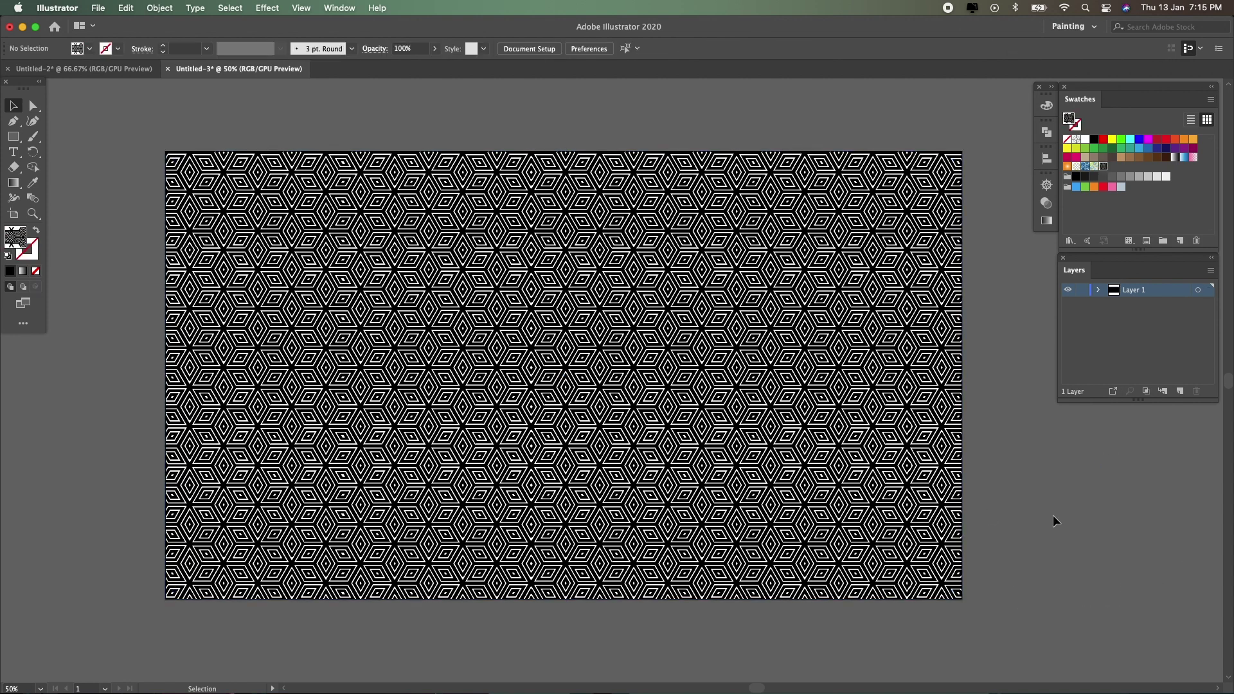